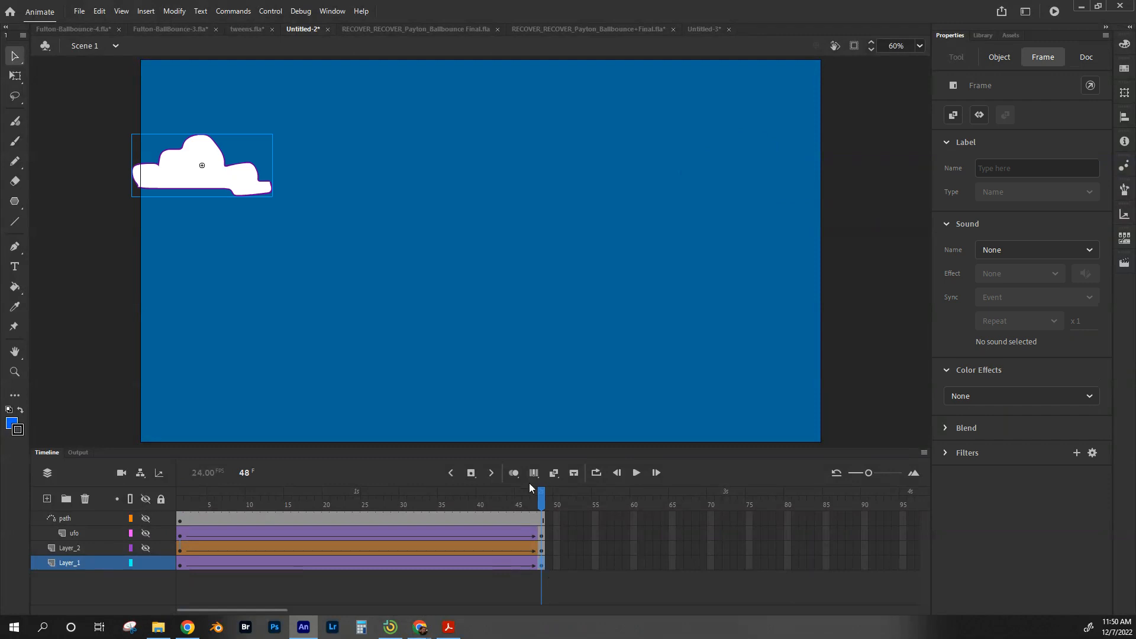
Step: Review the cloud animation by scrubbing the timeline, toggling layer visibility and inspecting Layer_2's shape tween keyframes
left_click_drag(540, 494, 426, 497)
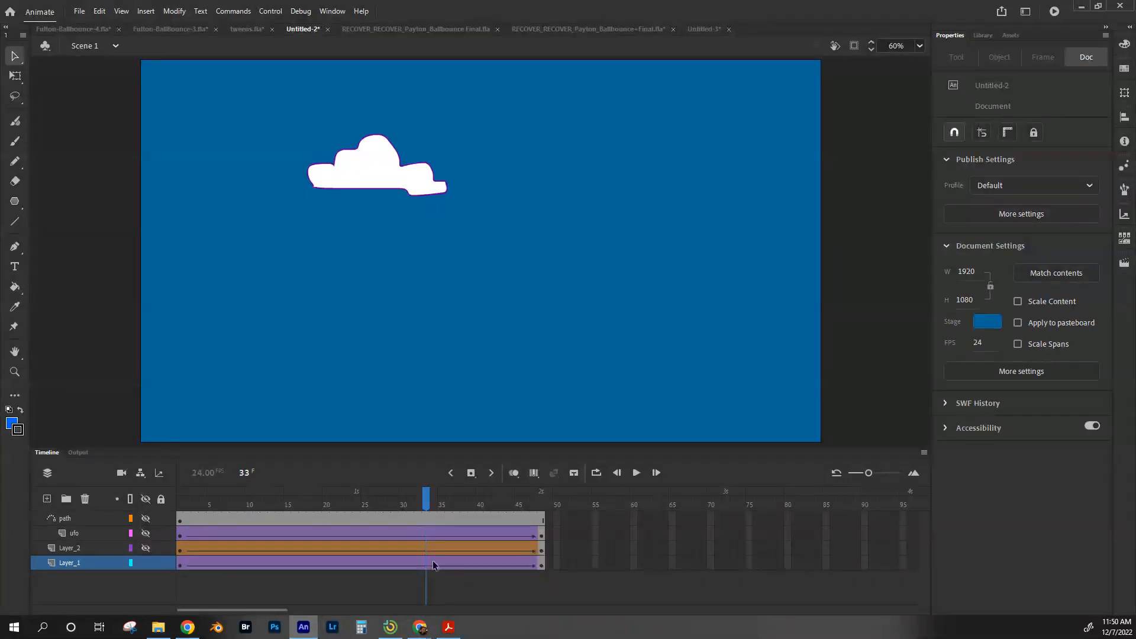
left_click_drag(428, 489, 180, 497)
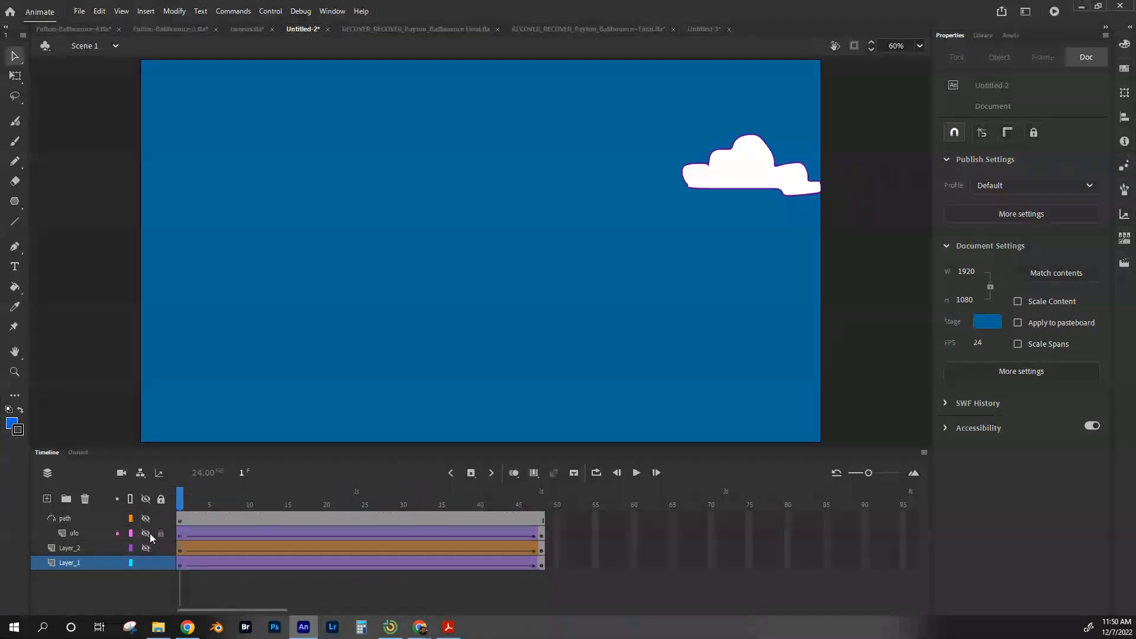
left_click(145, 562)
left_click(142, 548)
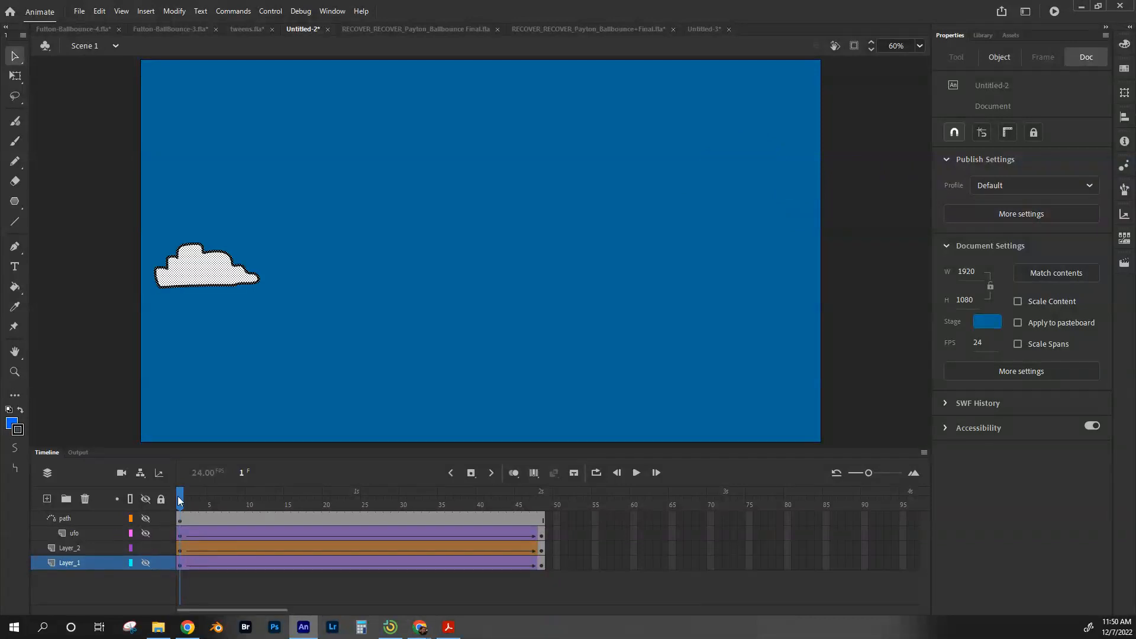
left_click(180, 551)
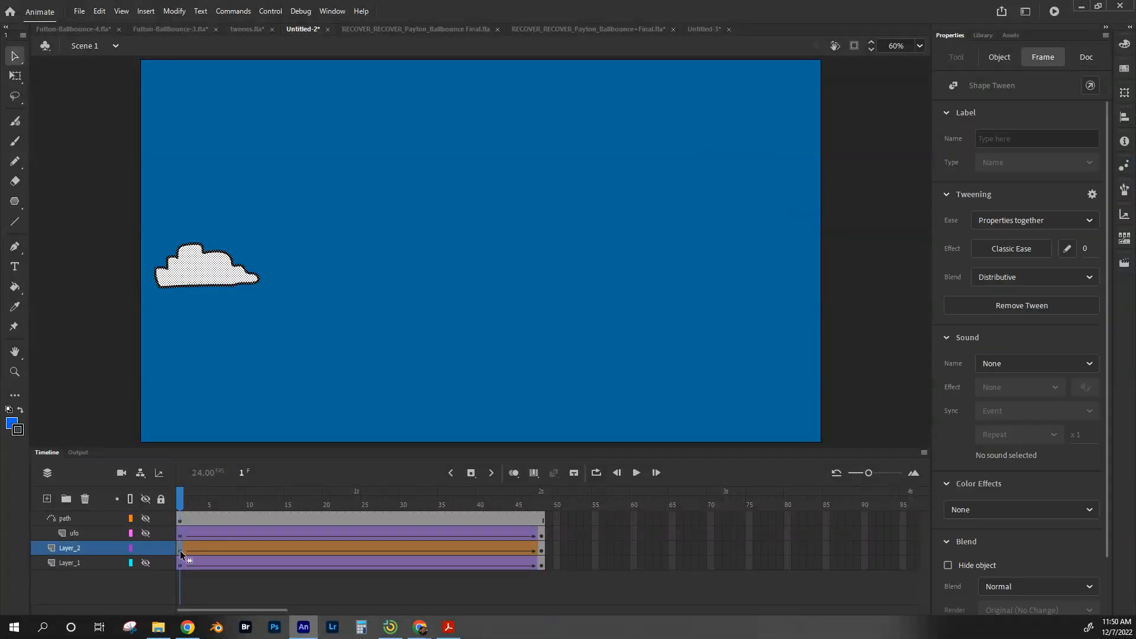
left_click(541, 550)
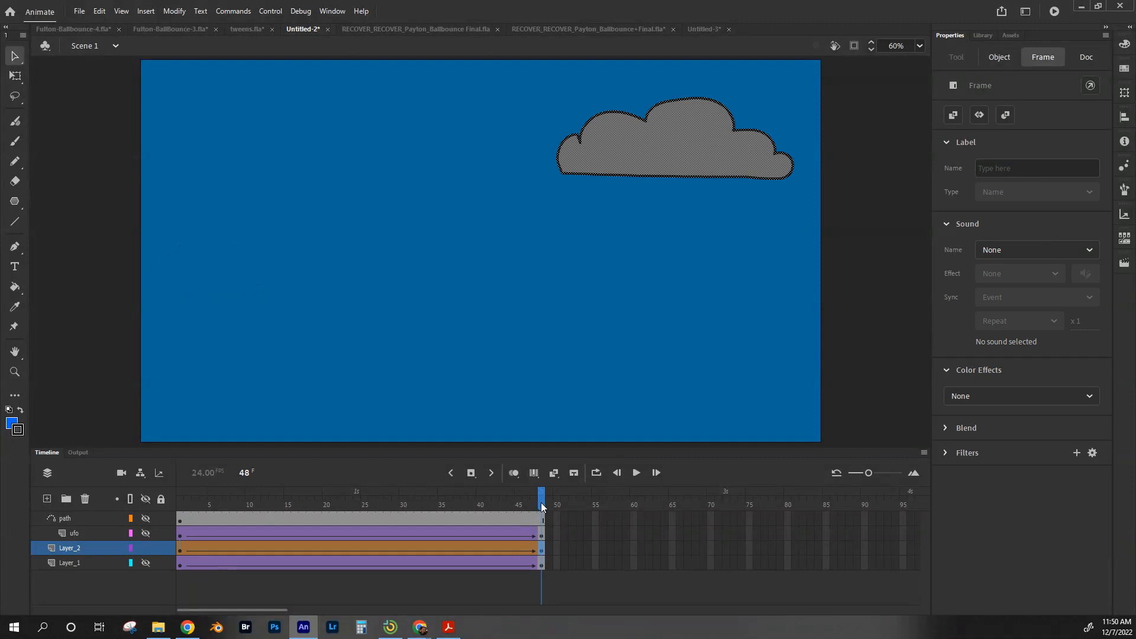
left_click(180, 551)
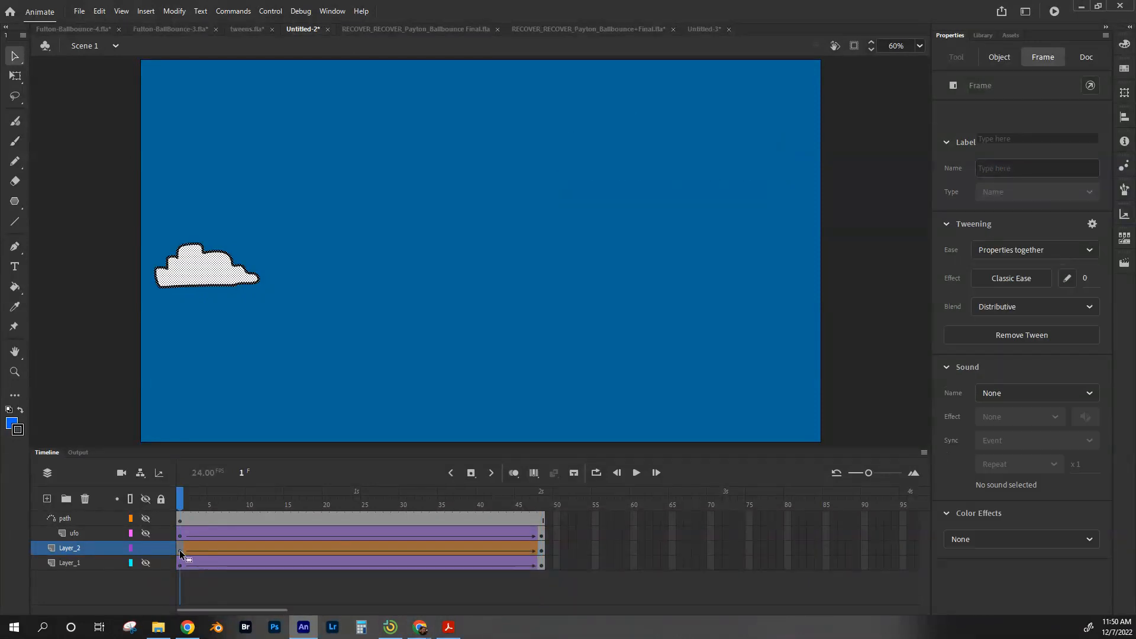
left_click_drag(183, 503, 287, 527)
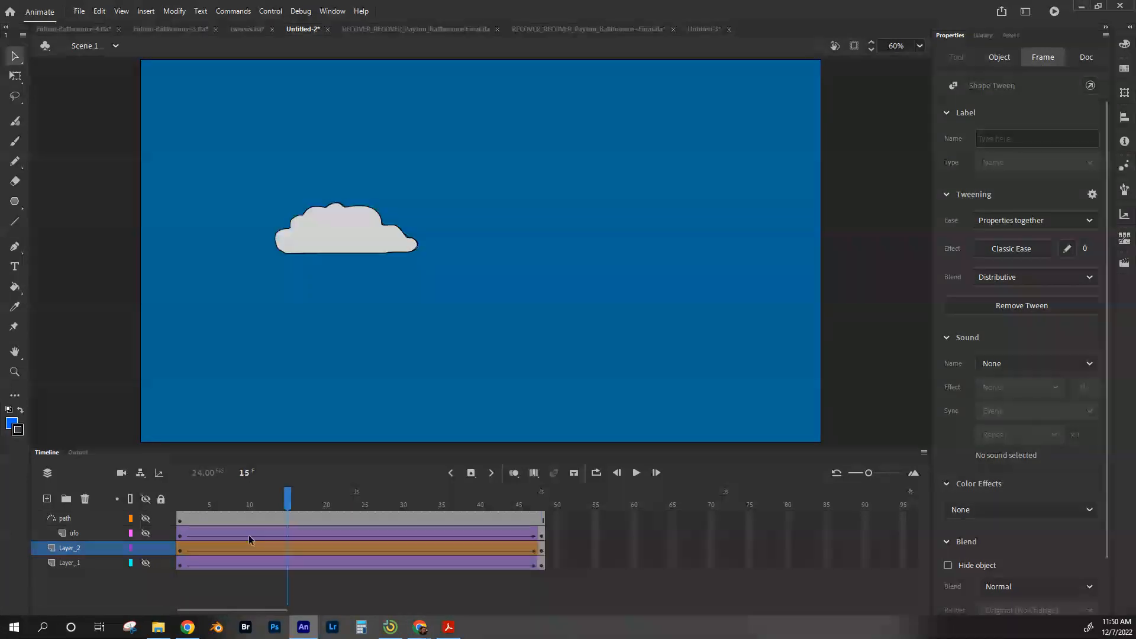
Step: Hide Layer_2, show the ufo and path layers, and scrub through the motion-guide animation
left_click(145, 548)
left_click(144, 534)
left_click_drag(289, 501, 226, 503)
left_click(143, 517)
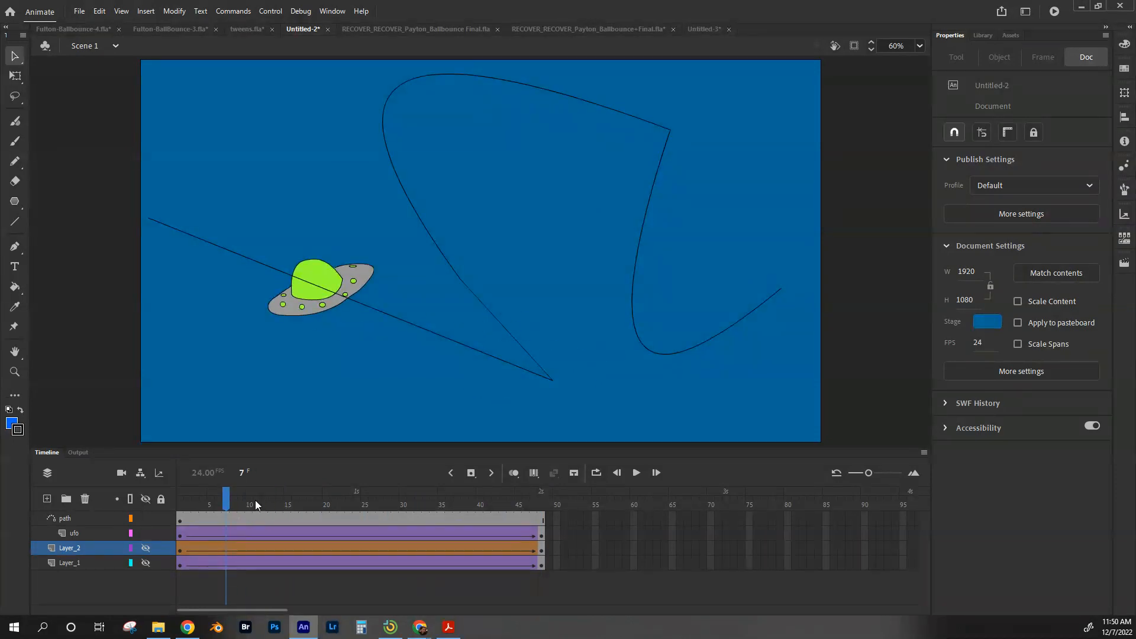
Step: Switch to the Untitled-3 document and extend Layer_1's frames to frame 48
left_click(704, 29)
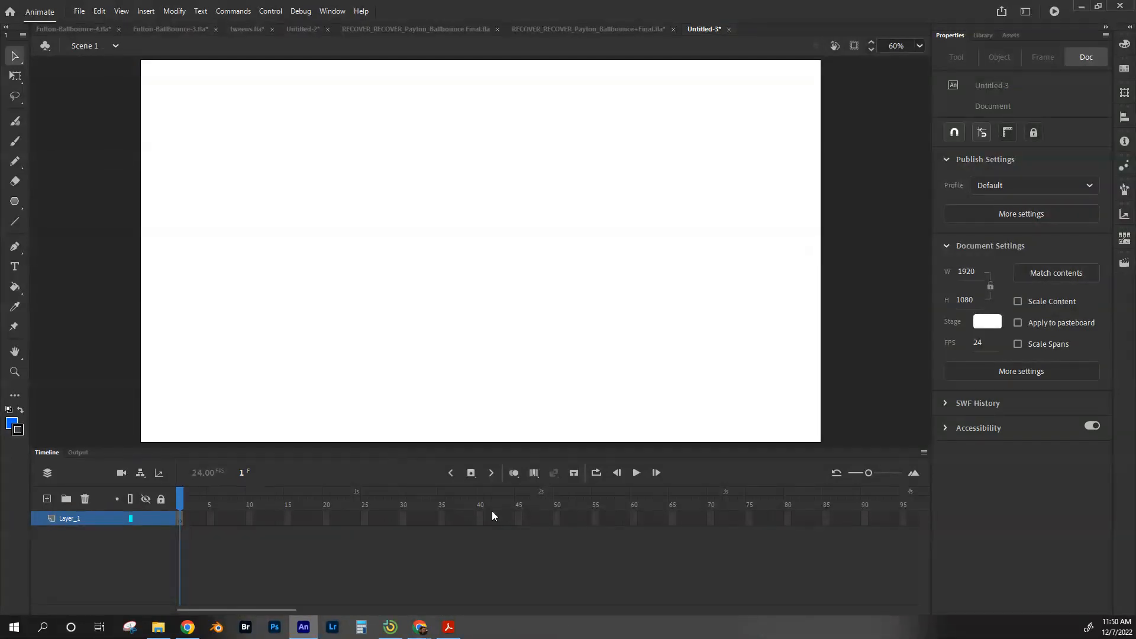
left_click(541, 517)
key("F5")
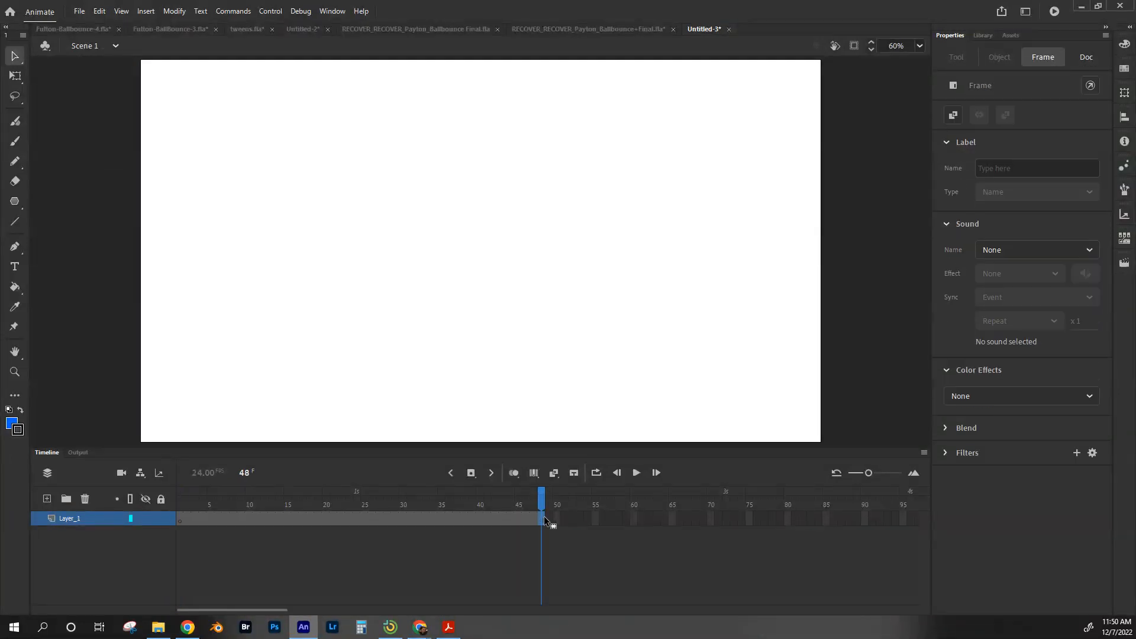
Step: Rename the layer Classic
double_click(77, 517)
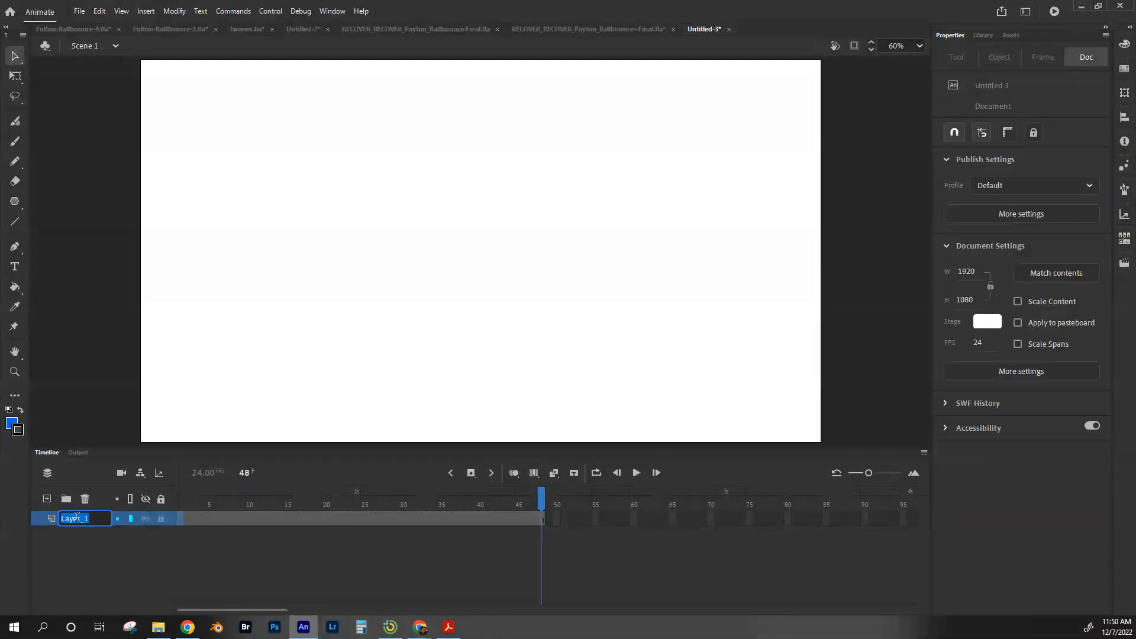
type("Classi")
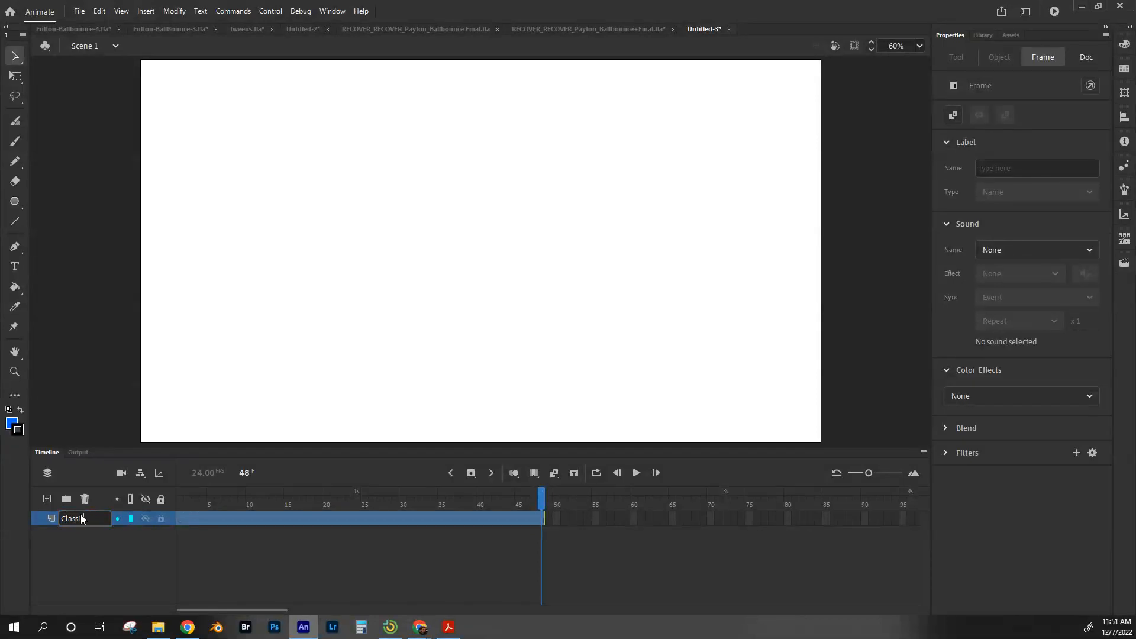
type("c")
left_click(182, 521)
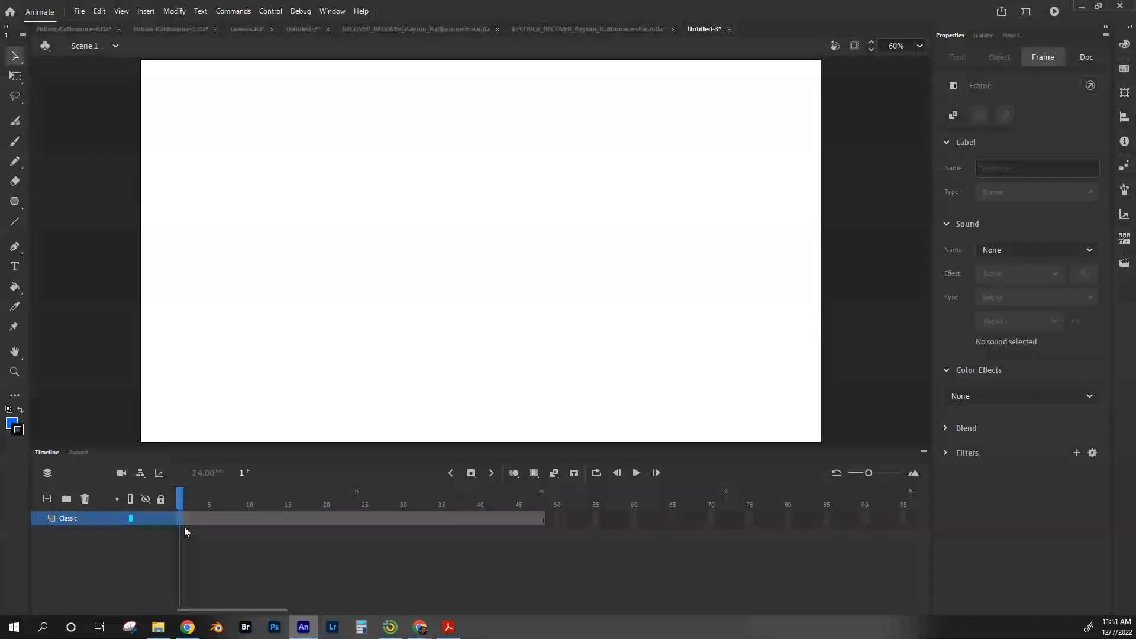
Step: Draw a blue rectangle near the stage's lower-left corner with the Rectangle tool
left_click(16, 203)
left_click_drag(16, 204, 90, 201)
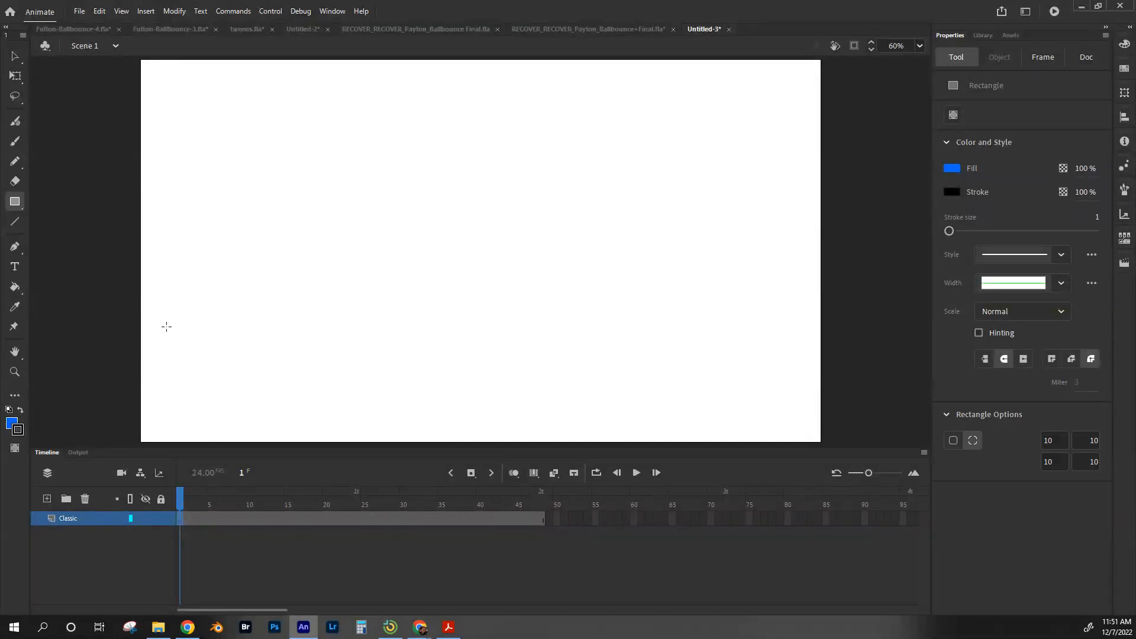
left_click_drag(164, 328, 264, 402)
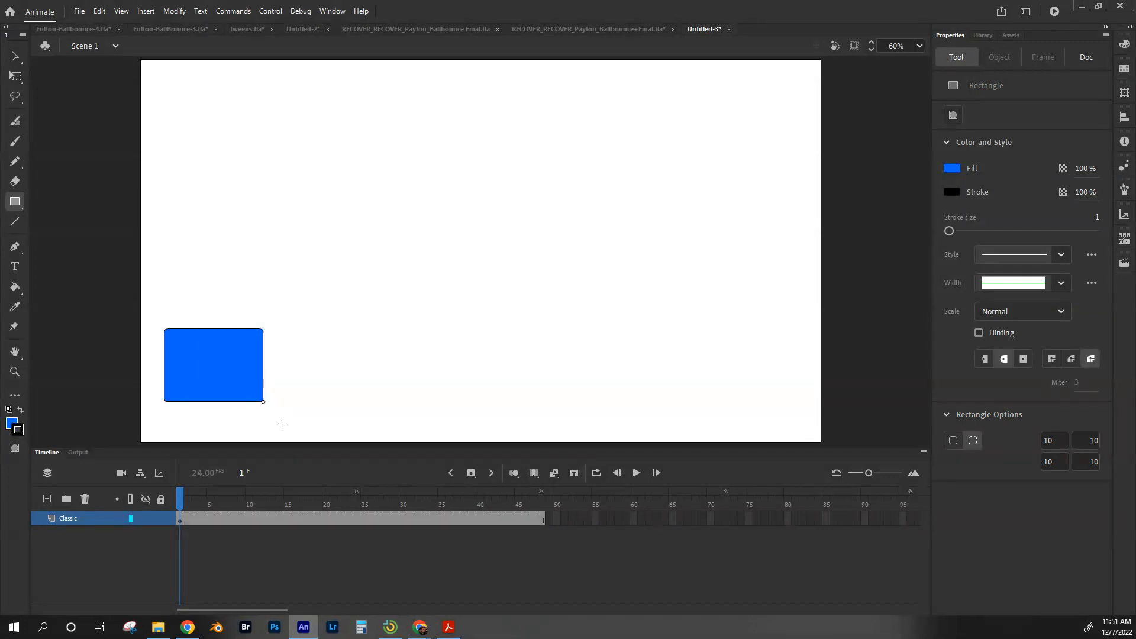
Step: At frame 48, move the rectangle to the stage's upper-right corner
left_click(541, 519)
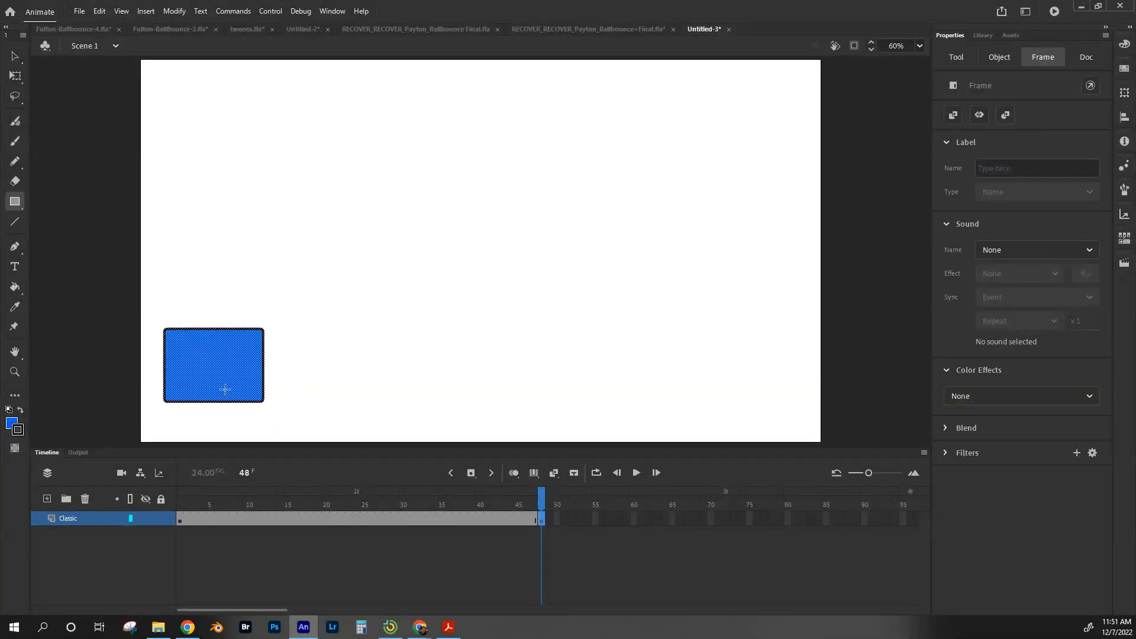
left_click_drag(148, 301, 295, 417)
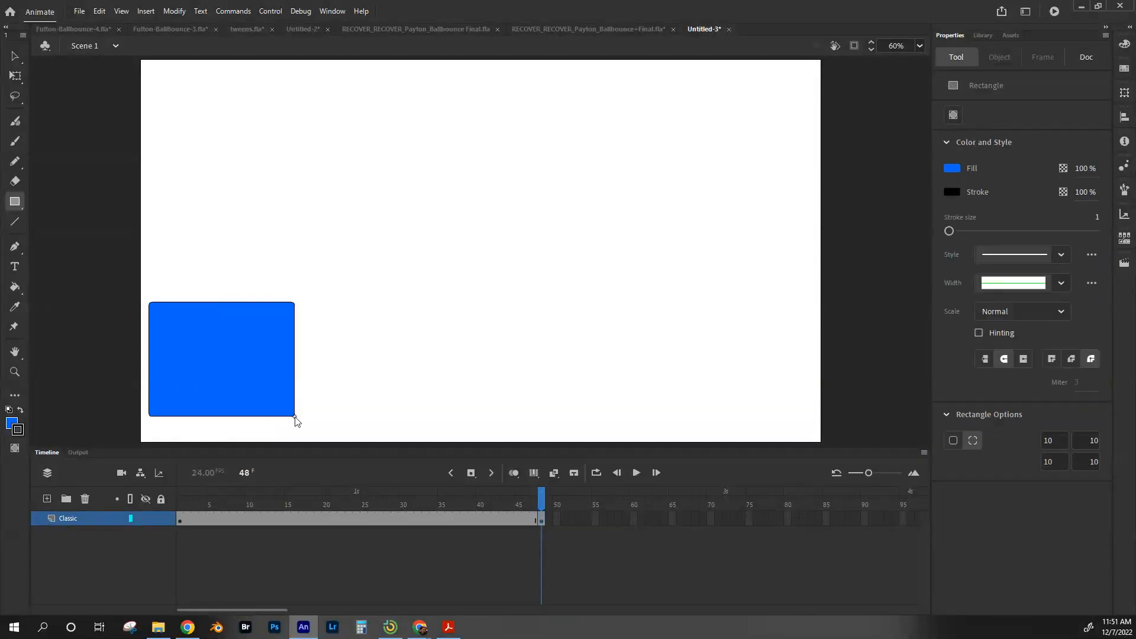
key("ctrl+z")
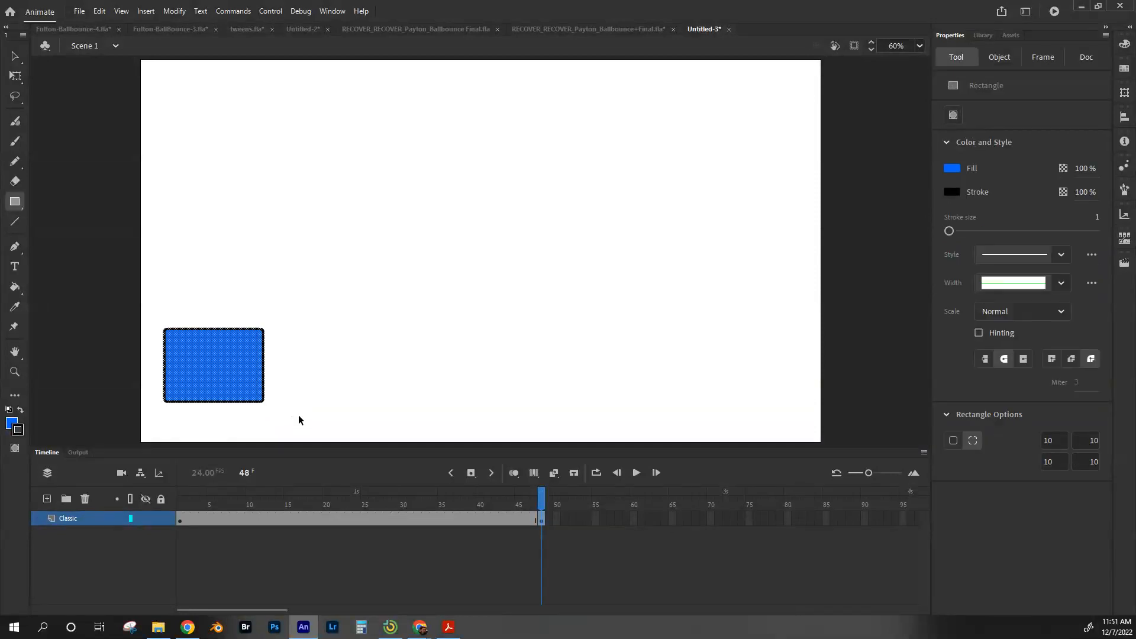
key("v")
left_click_drag(211, 373, 761, 114)
Step: Create a classic tween on the Classic layer, accepting conversion of the rectangle to a symbol
left_click_drag(542, 497, 429, 520)
right_click(375, 519)
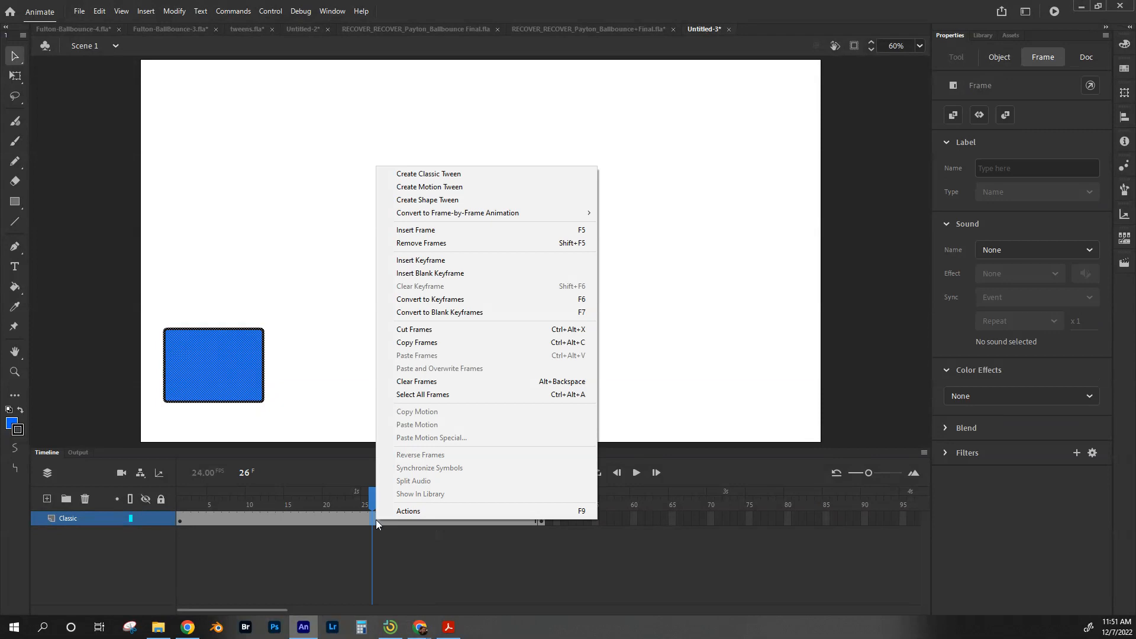
left_click(430, 174)
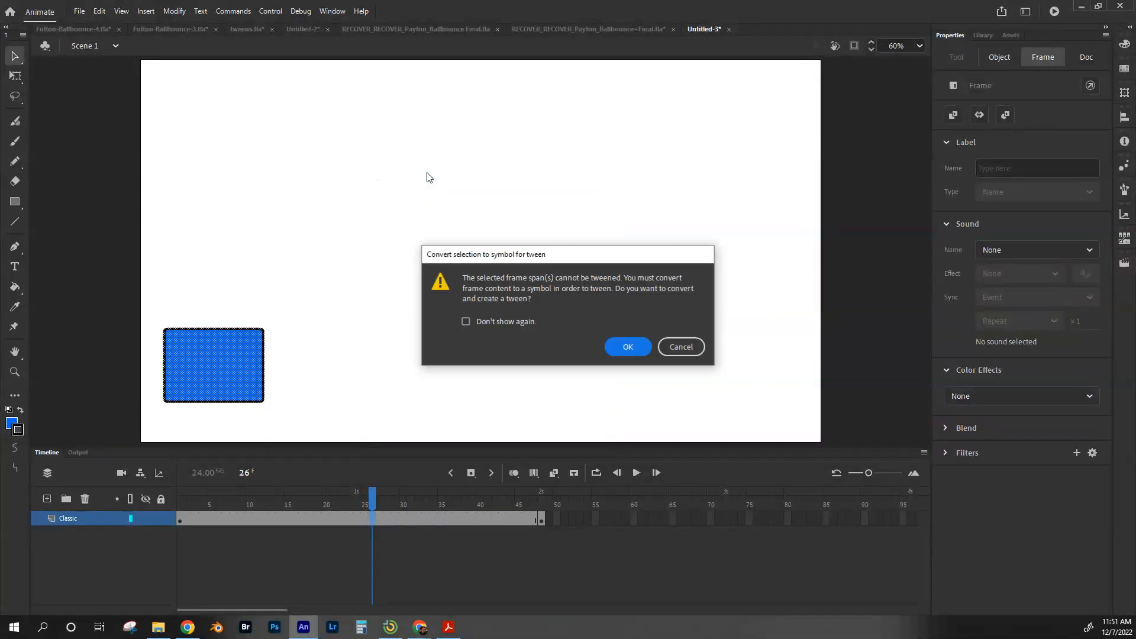
left_click(628, 347)
Step: Preview the classic tween and hide the Classic layer
left_click_drag(372, 499, 534, 503)
left_click(103, 545)
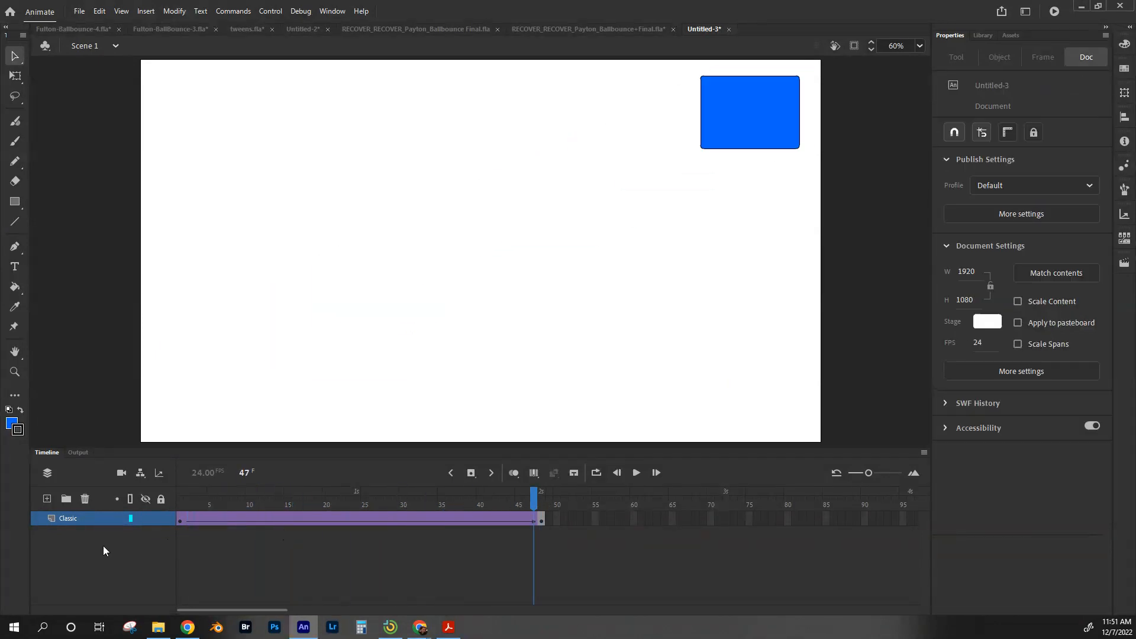
left_click(146, 519)
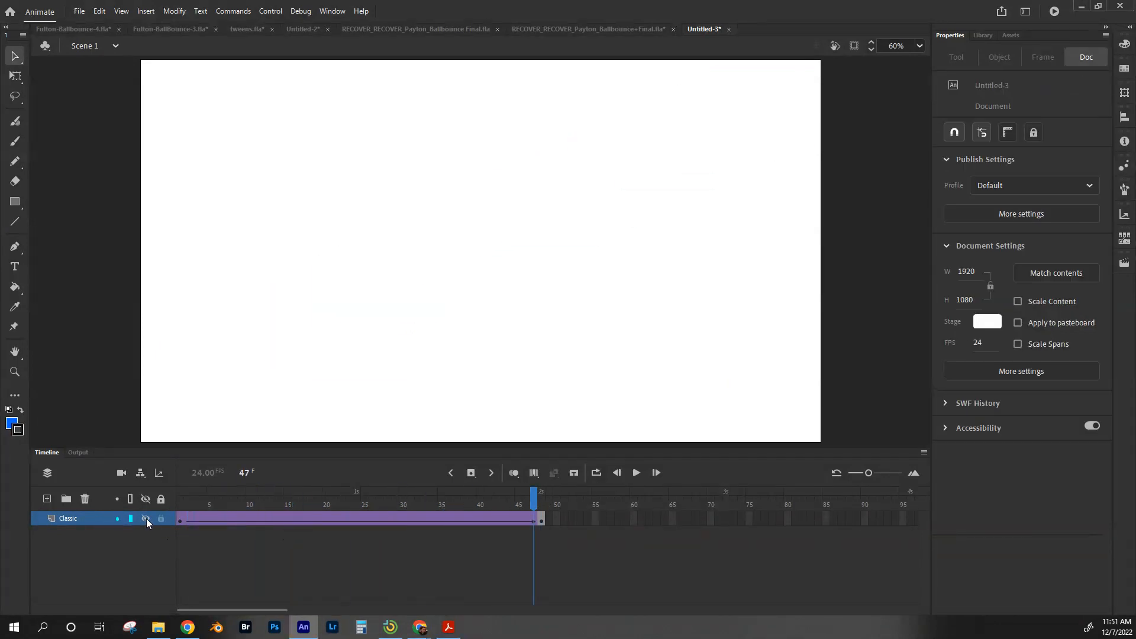
Step: Add a new layer above Classic and name it Shape
left_click(47, 499)
left_click(65, 524)
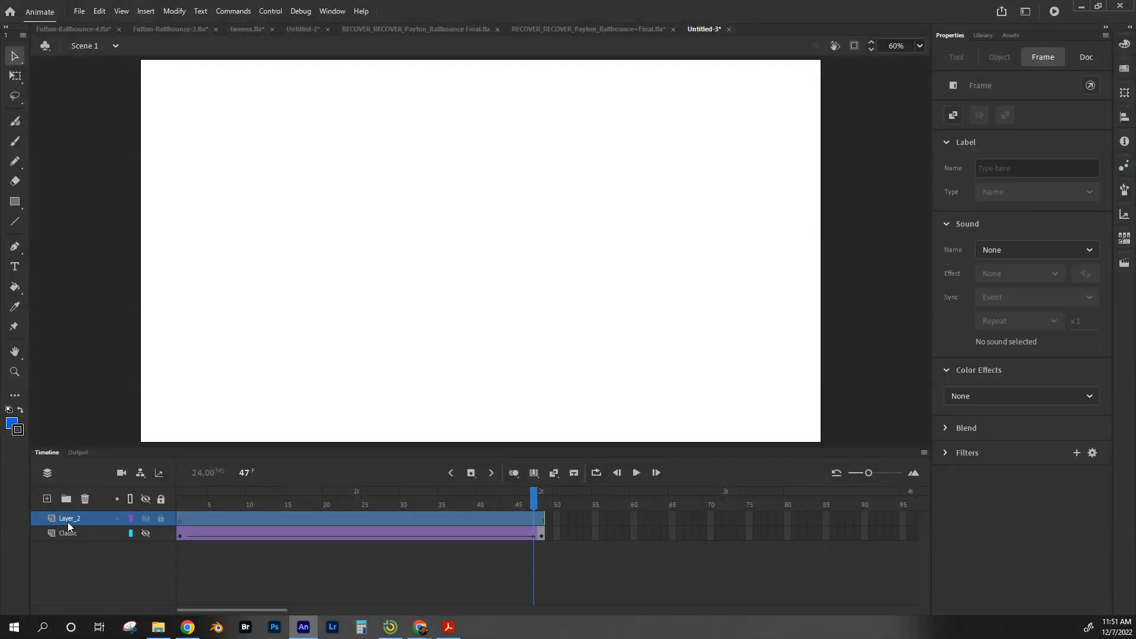
double_click(69, 519)
type("Shape")
left_click(127, 570)
Step: On frame 1 of the Shape layer, draw a blue square near the stage's lower-left corner
left_click(184, 522)
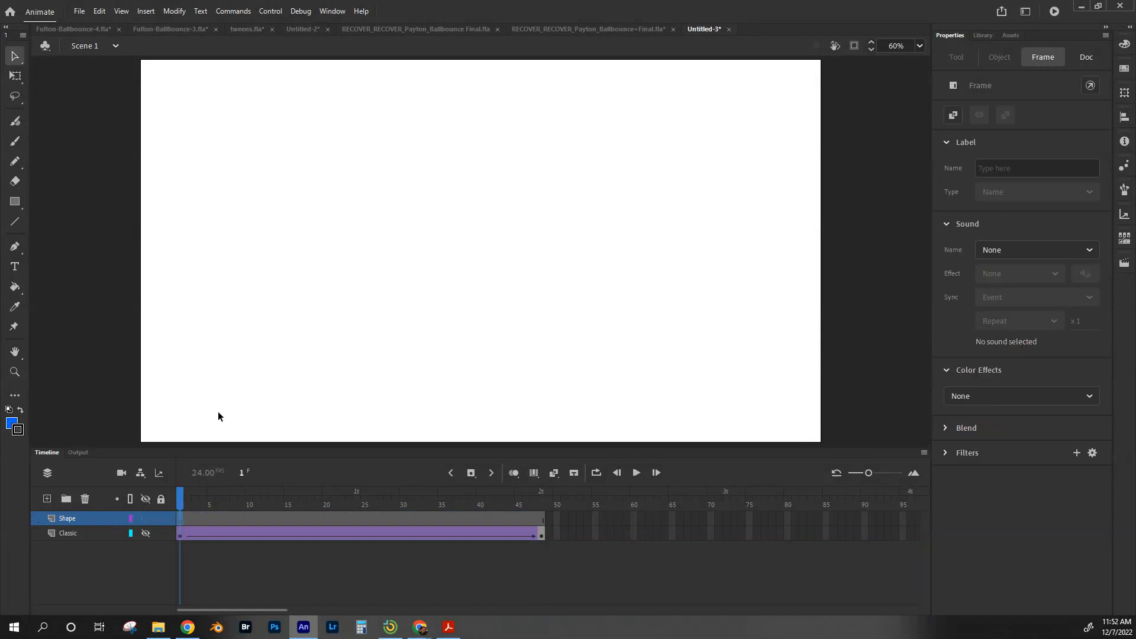
left_click(18, 204)
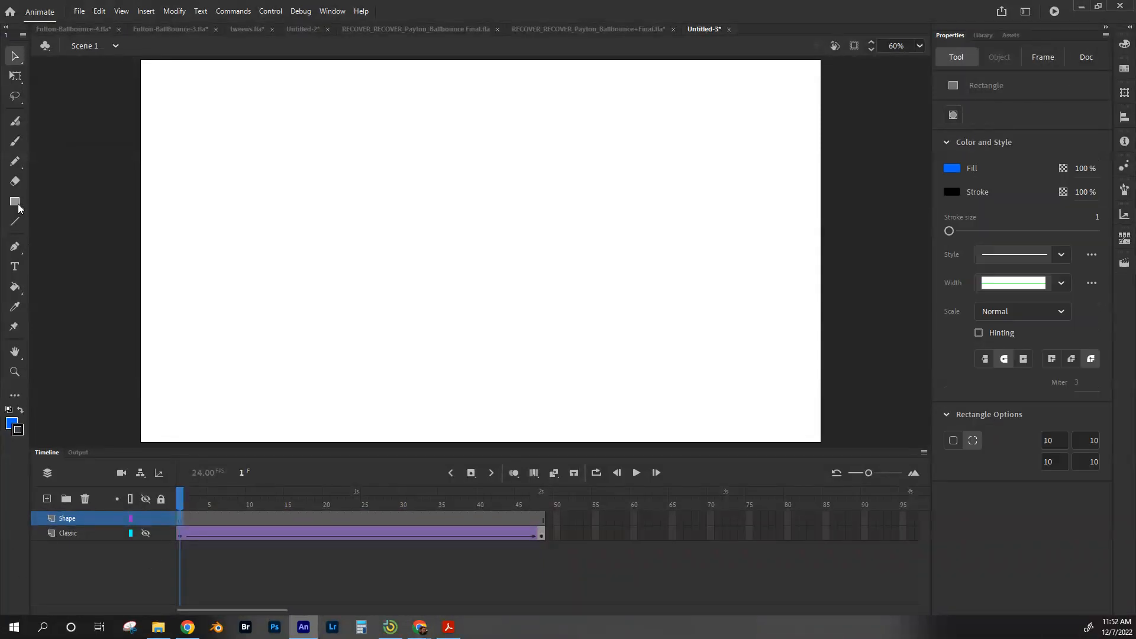
left_click_drag(162, 348, 236, 421)
Step: Insert a blank keyframe at frame 15 and draw a cyan circle near the stage's top centre with the Oval tool
left_click(286, 520)
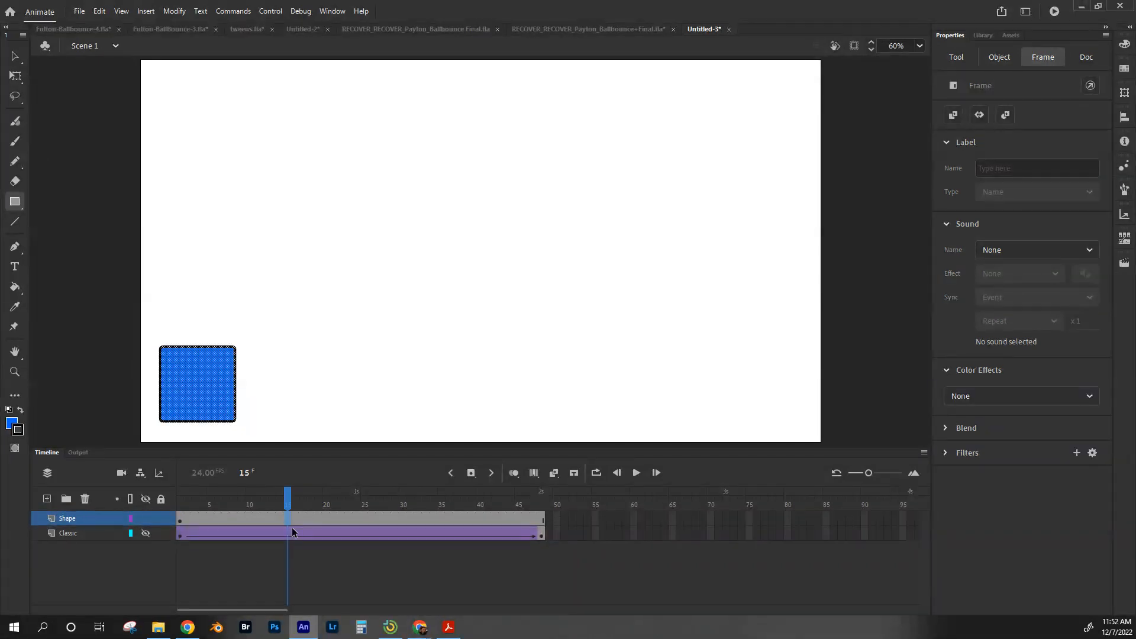
key("F7")
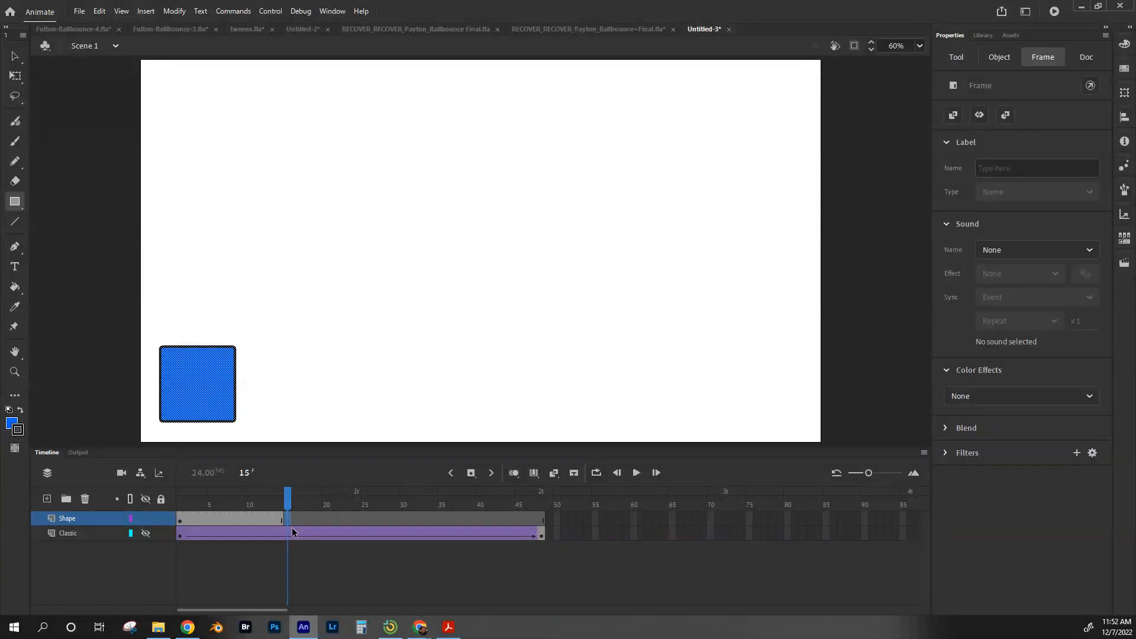
left_click(20, 202)
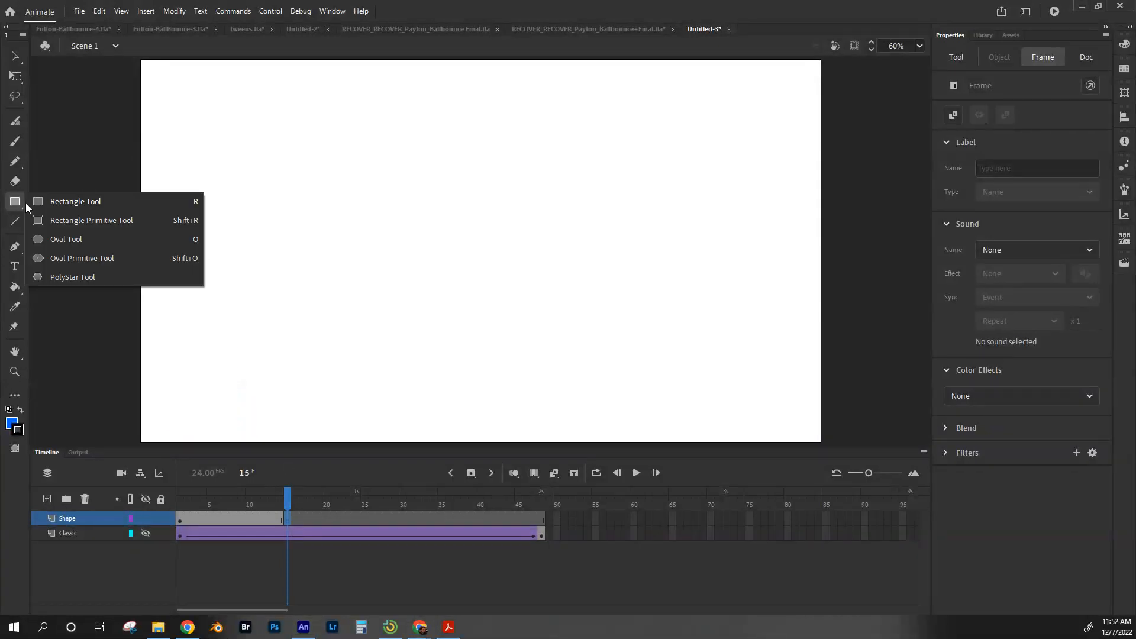
left_click(79, 239)
left_click(952, 167)
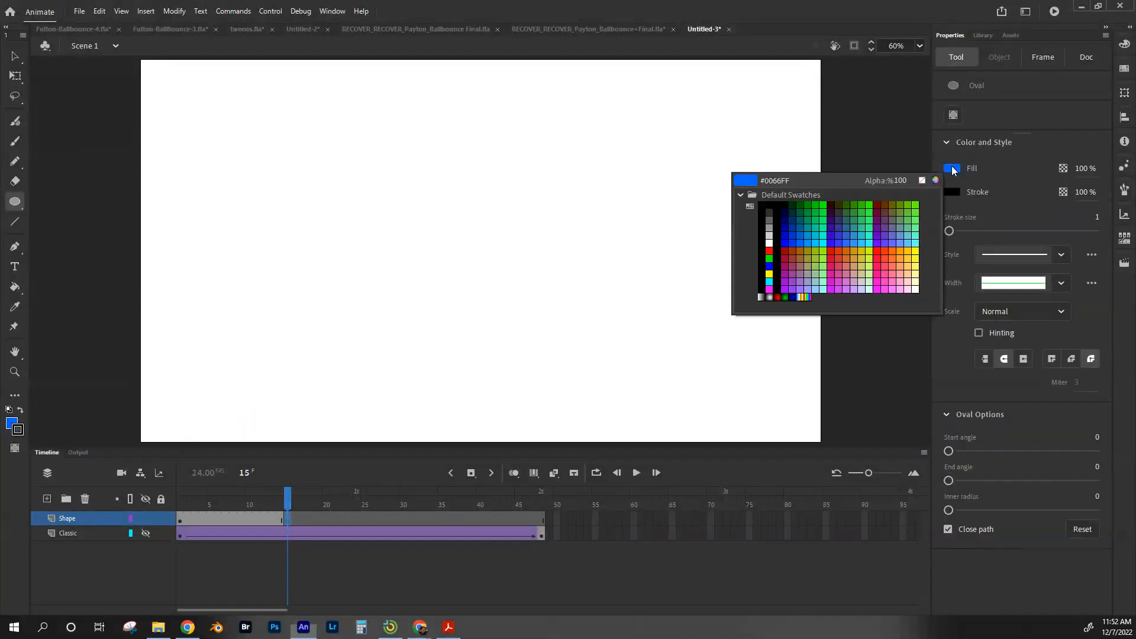
left_click(916, 243)
left_click_drag(518, 88, 609, 176)
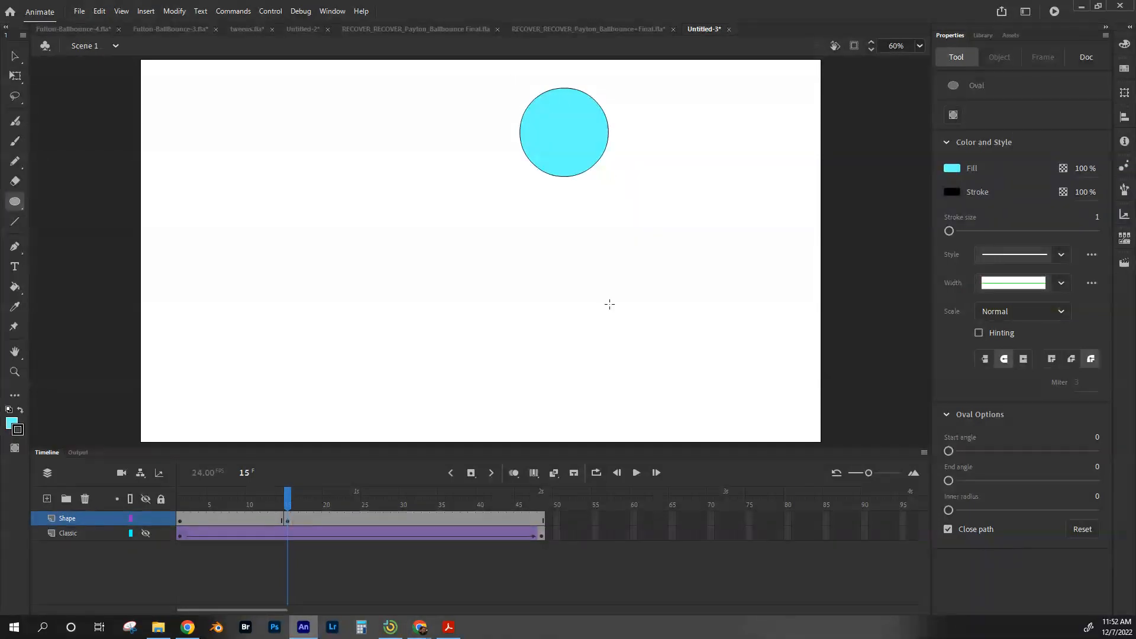
Step: Insert a blank keyframe at frame 30 of the Shape layer and draw an orange 11-point star near the stage's right edge with the PolyStar tool
left_click(403, 517)
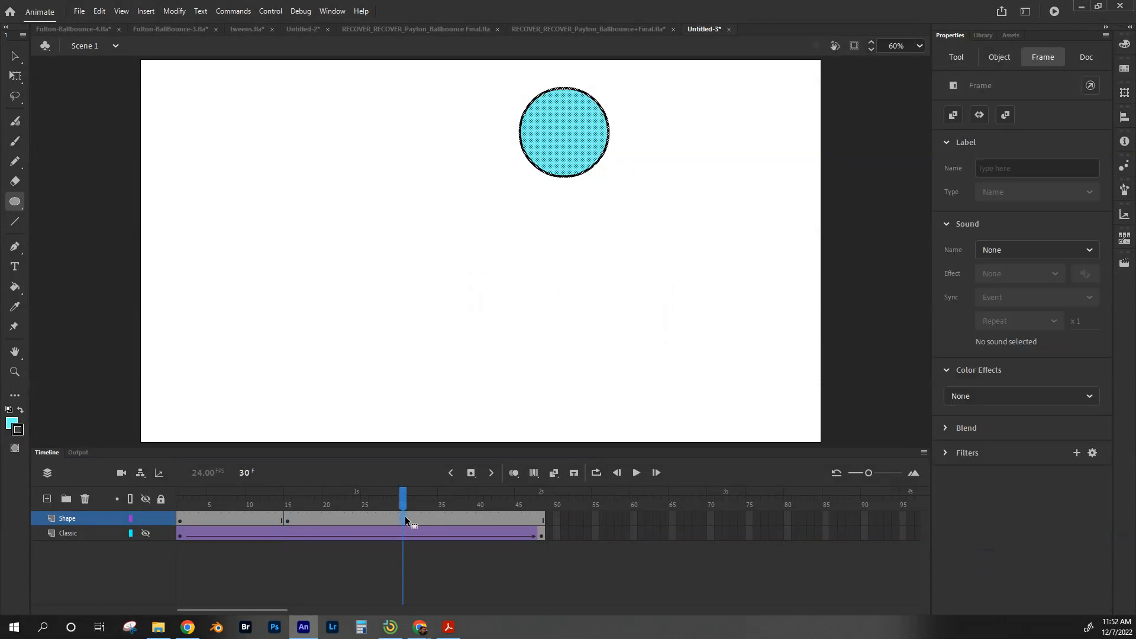
key("F7")
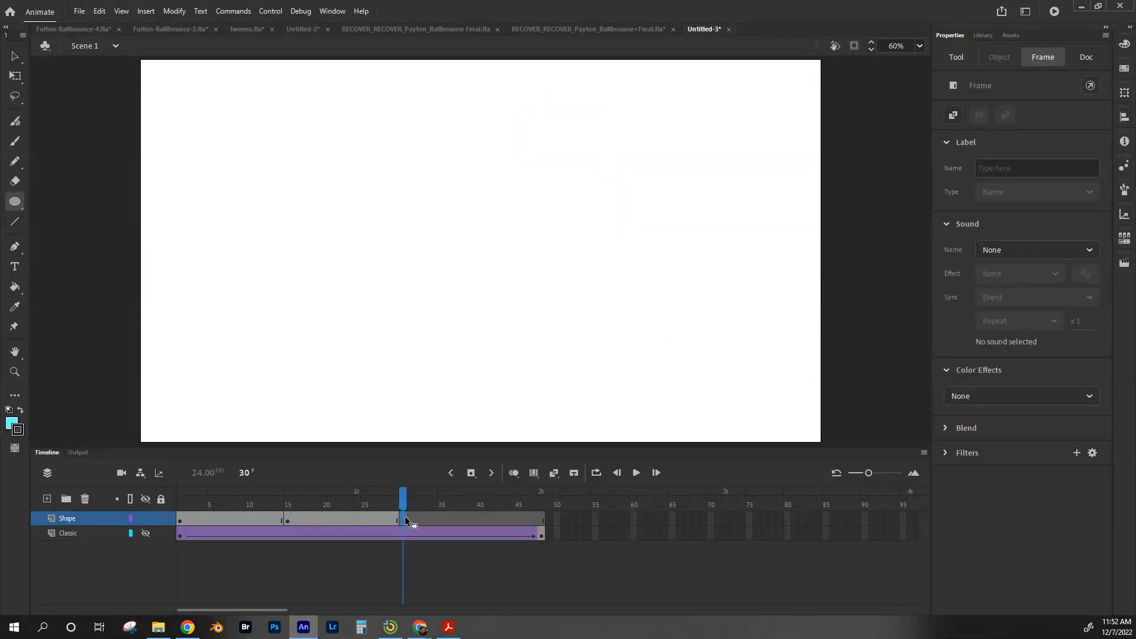
left_click(15, 204)
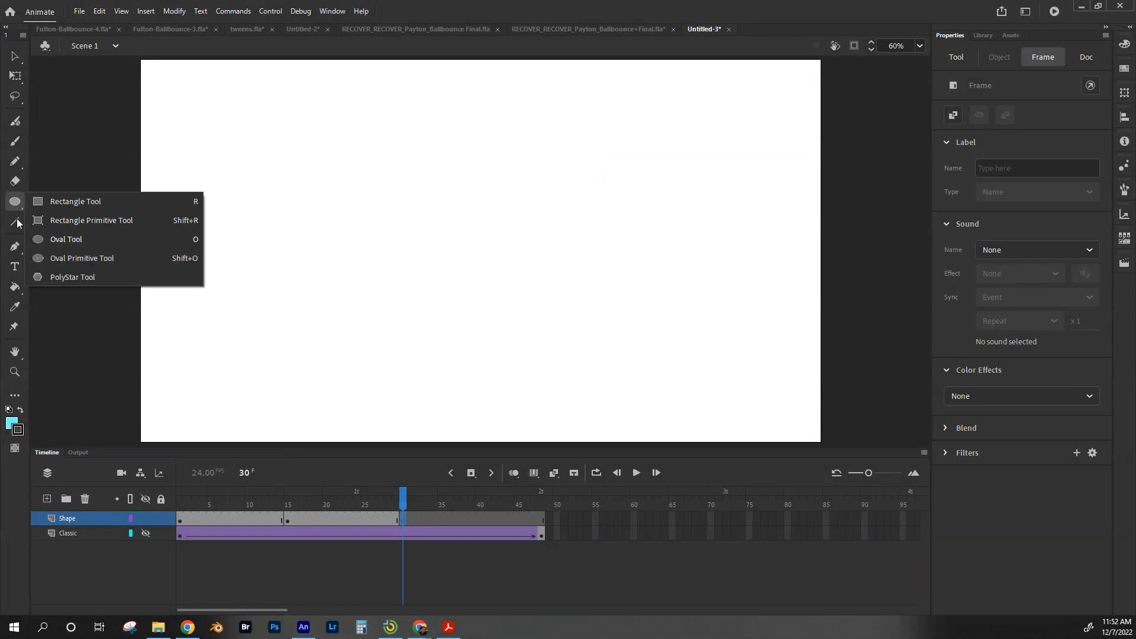
left_click(65, 277)
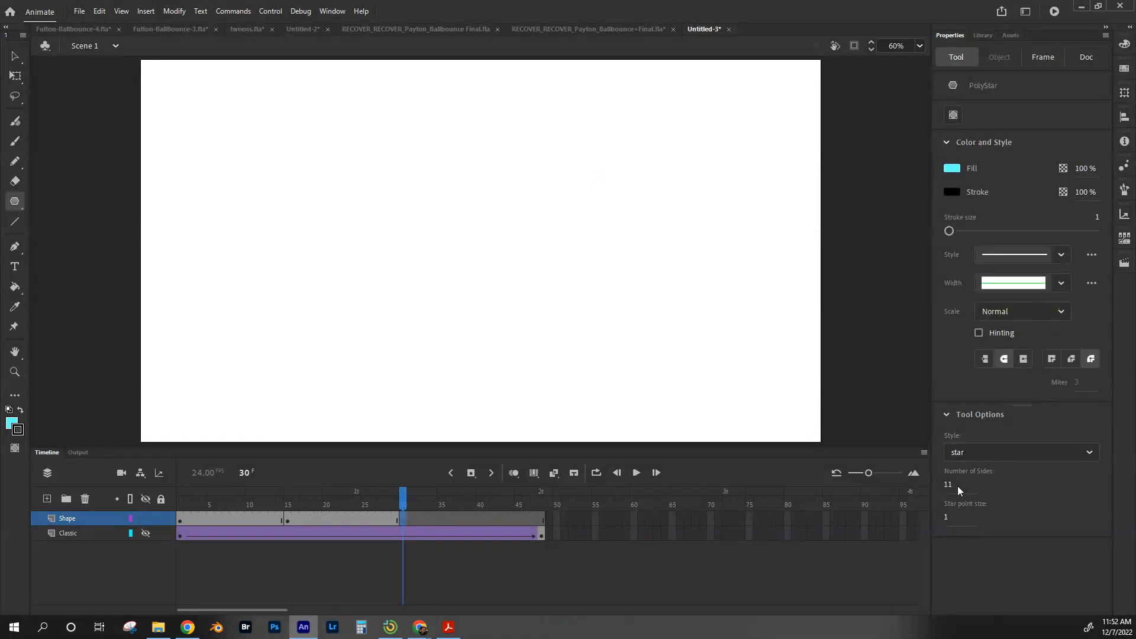
left_click(950, 168)
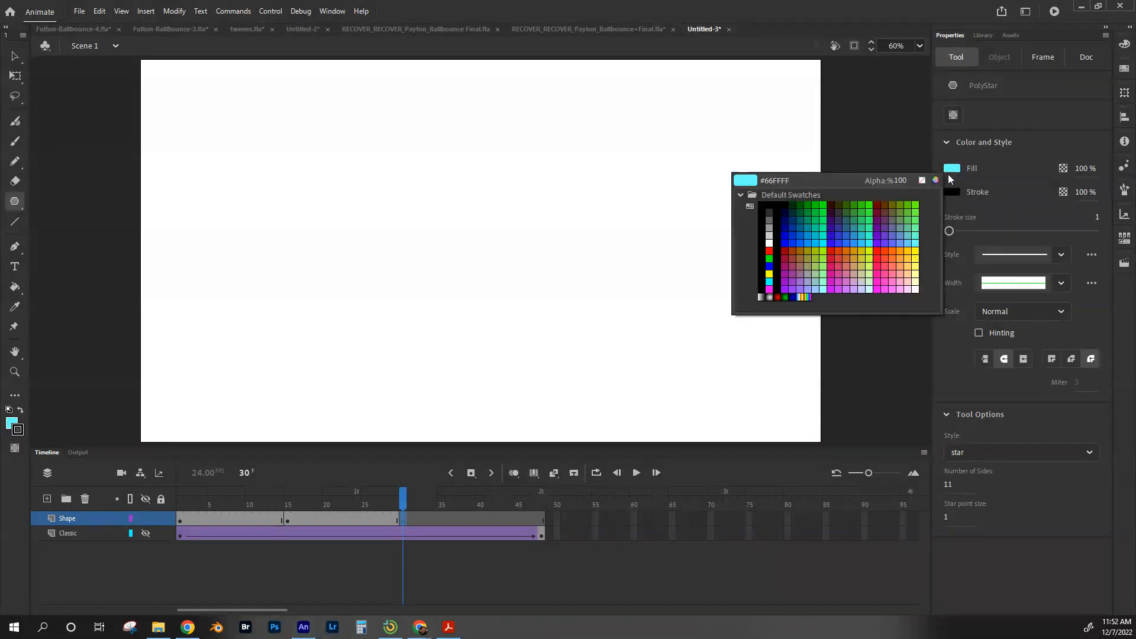
left_click(905, 256)
left_click_drag(721, 258, 763, 302)
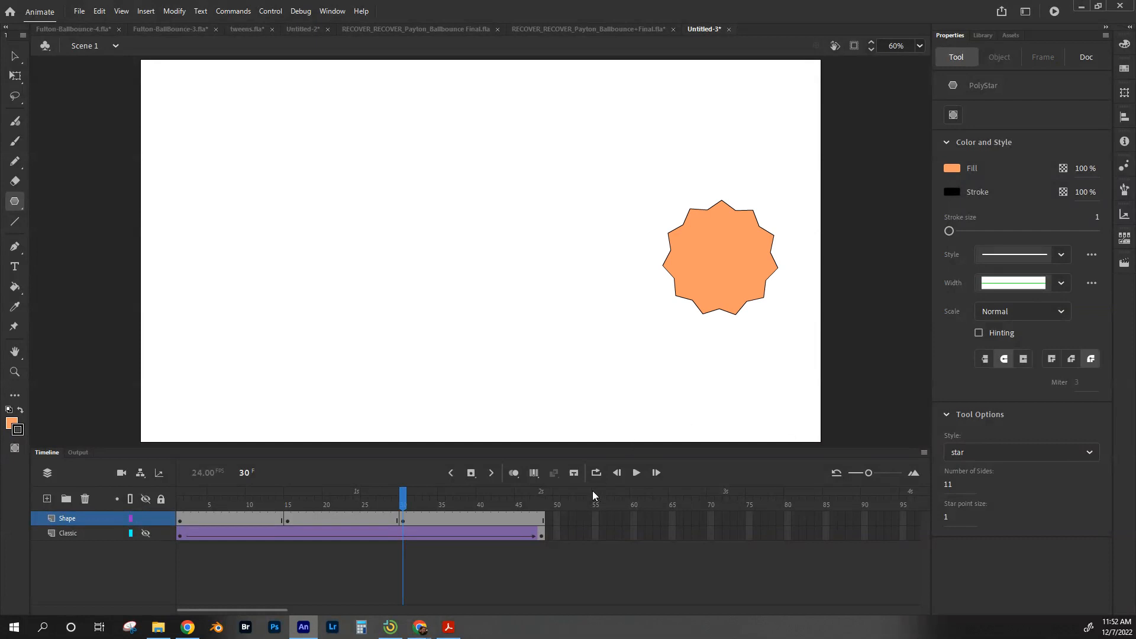
Step: Clear the stage content at frame 48 of the Shape layer
left_click(541, 521)
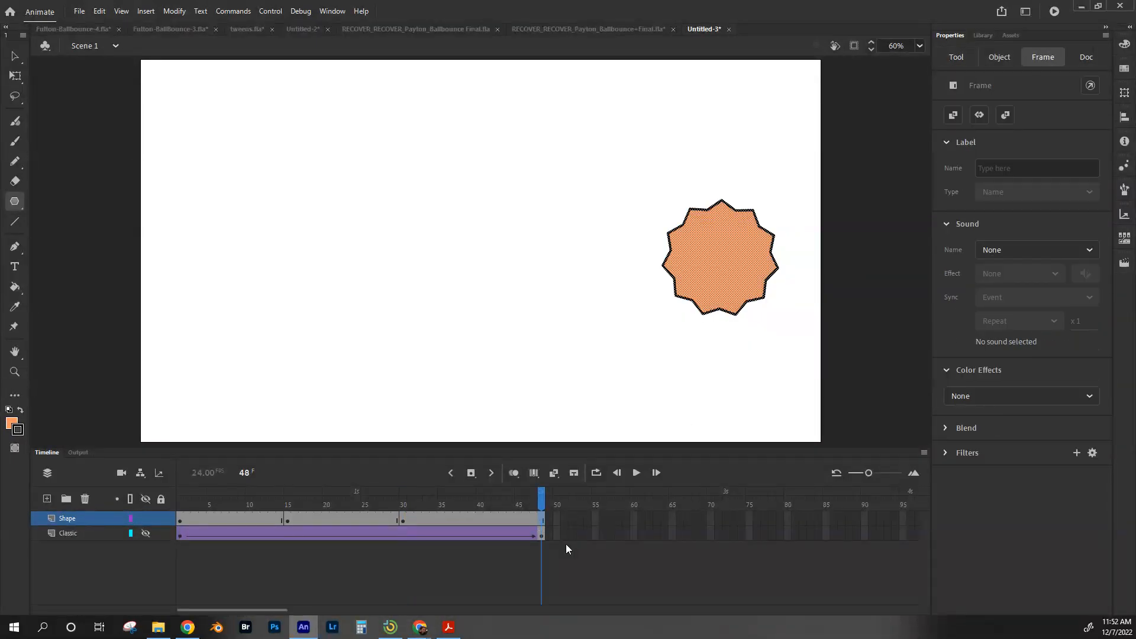
key("Delete")
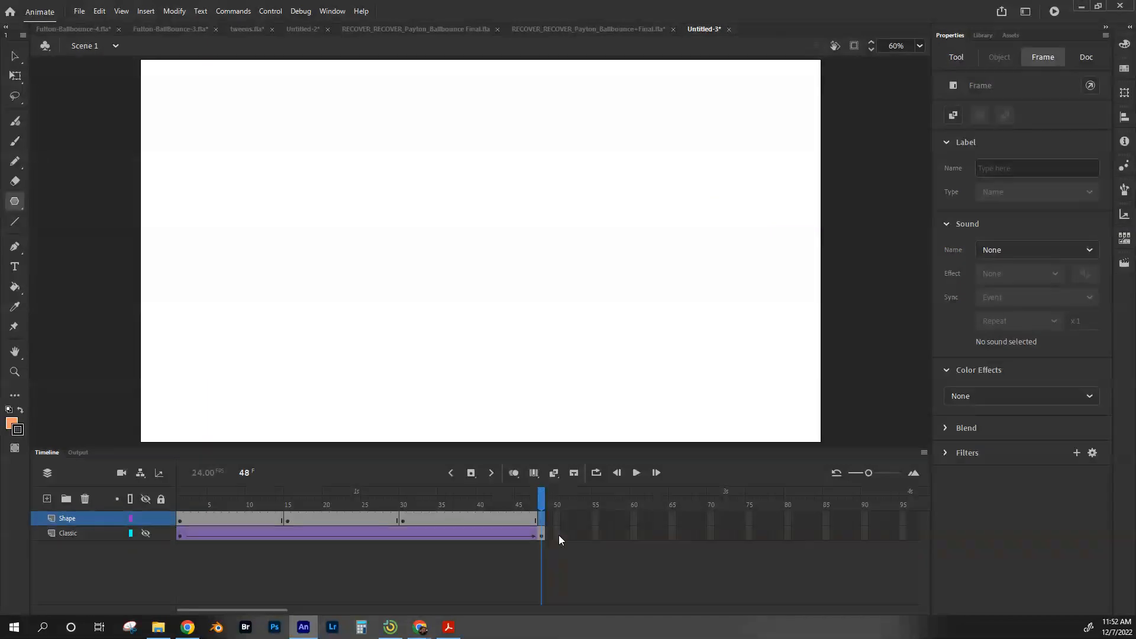
left_click(15, 201)
left_click(66, 277)
left_click_drag(250, 167, 286, 224)
key("ctrl+z")
Step: Set the PolyStar style to polygon with 12 sides, pick a green fill, and draw a polygon near the stage's top-left
left_click(977, 451)
left_click(981, 469)
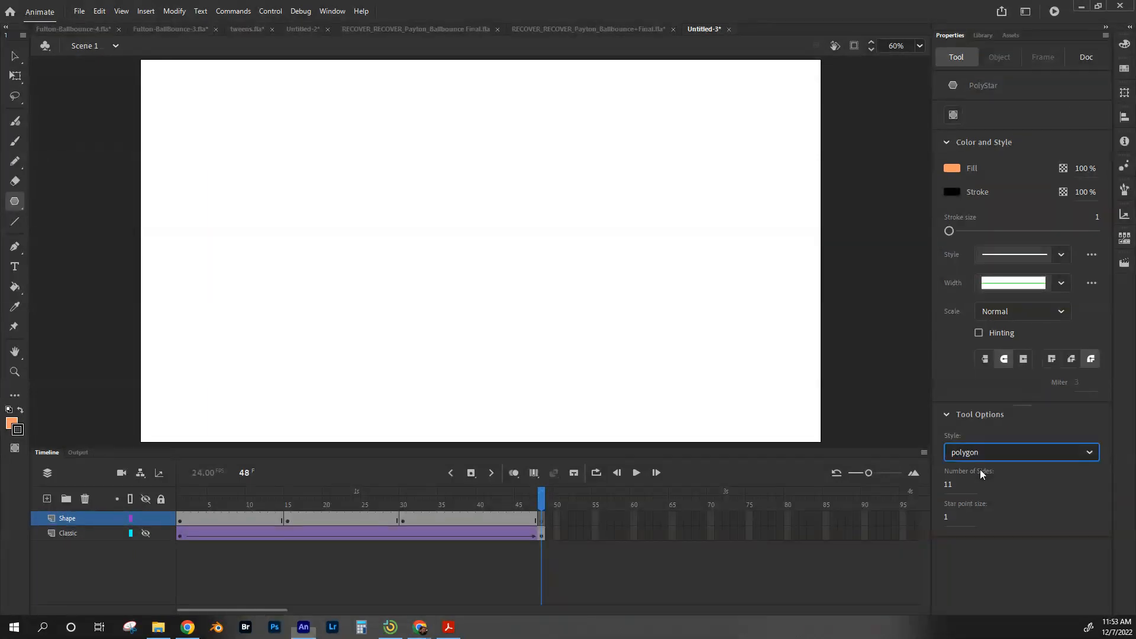
left_click(948, 484)
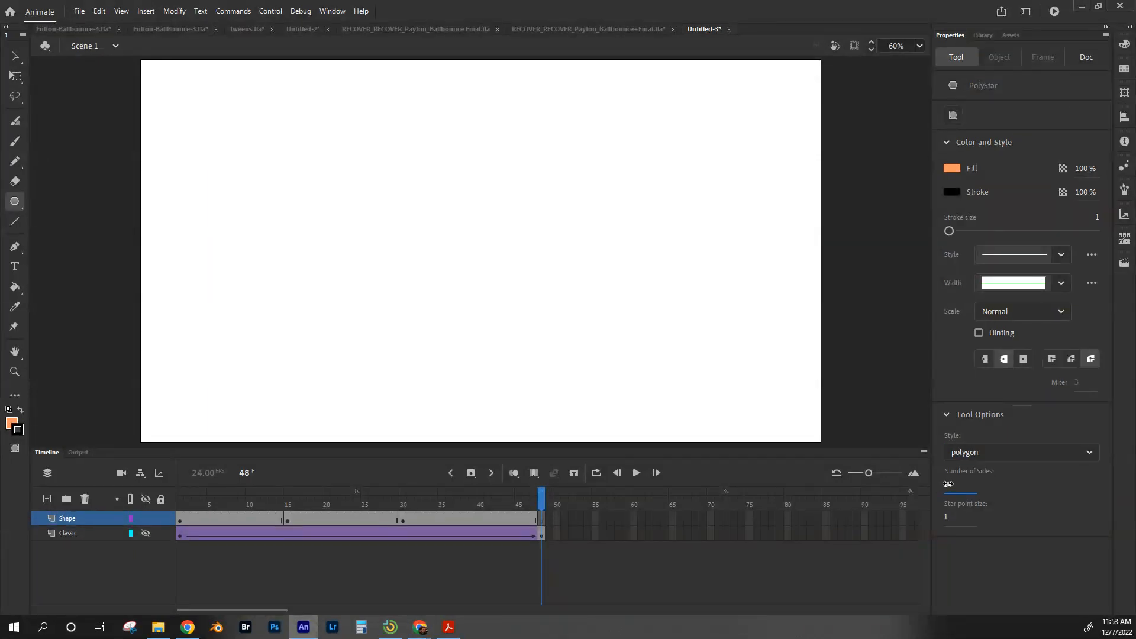
type("12")
left_click(950, 169)
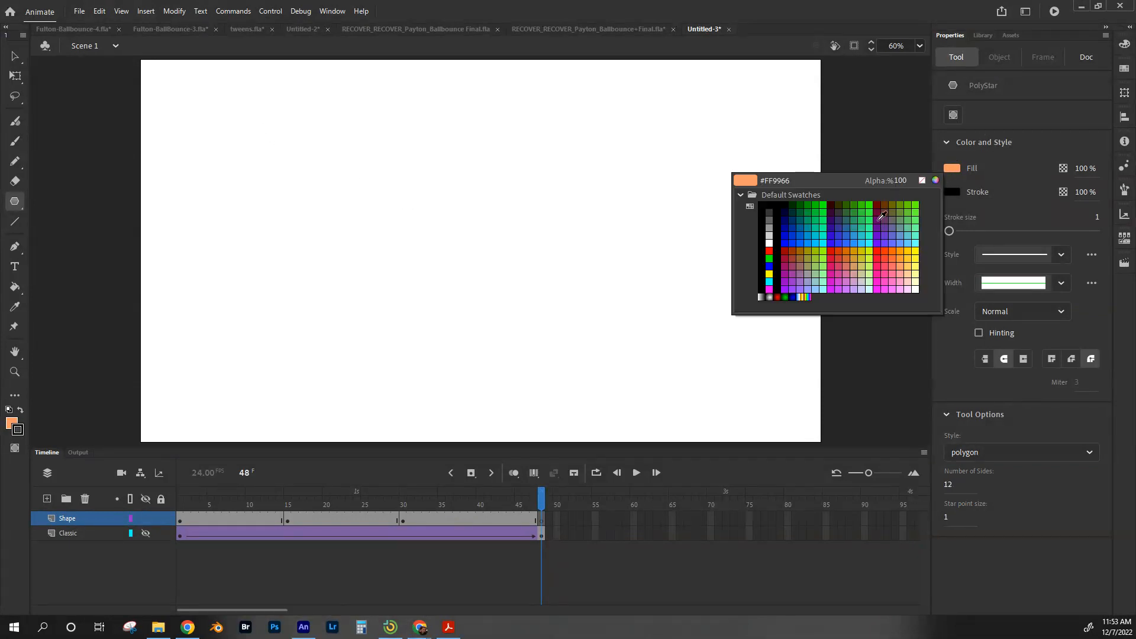
left_click(823, 264)
left_click_drag(324, 104, 345, 140)
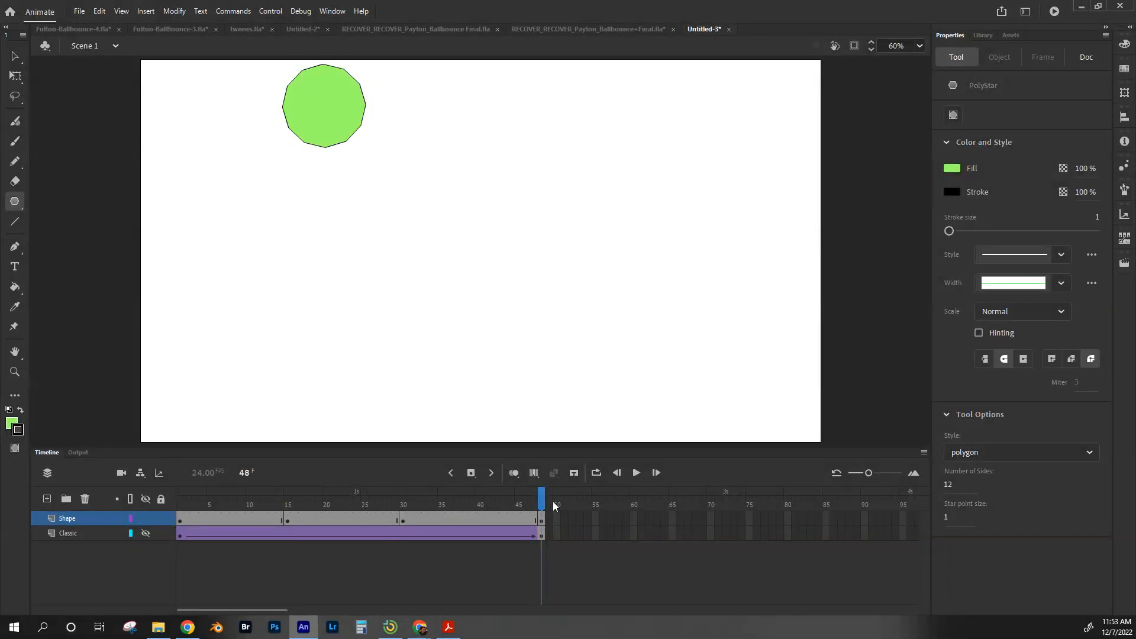
Step: Create shape tweens in each of the three spans between keyframes on the Shape layer
left_click_drag(543, 499, 350, 491)
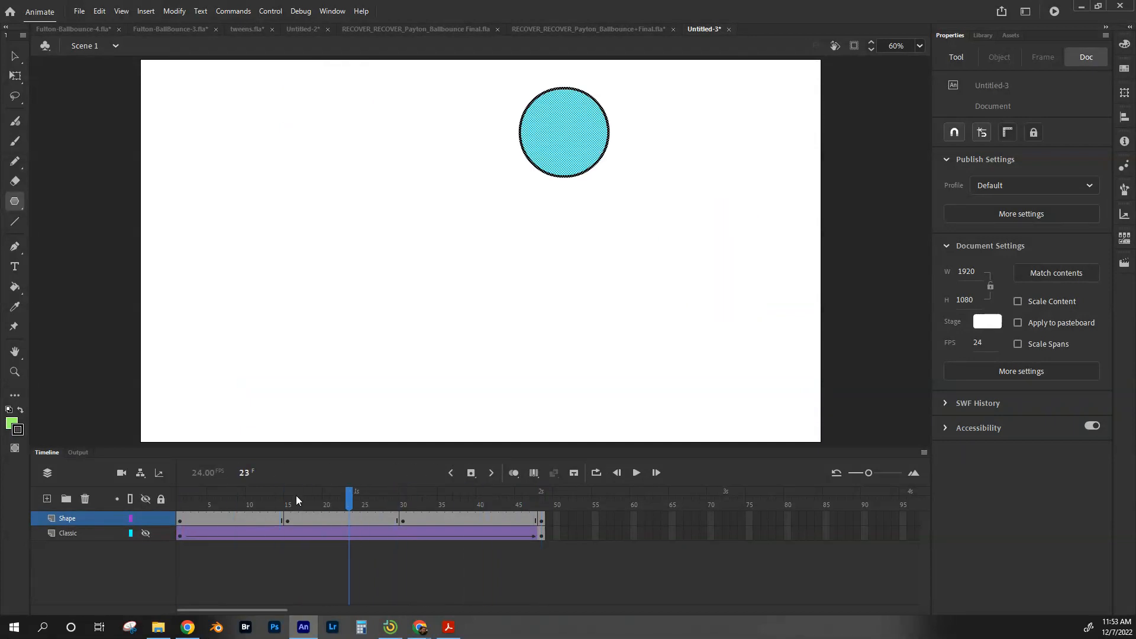
right_click(218, 520)
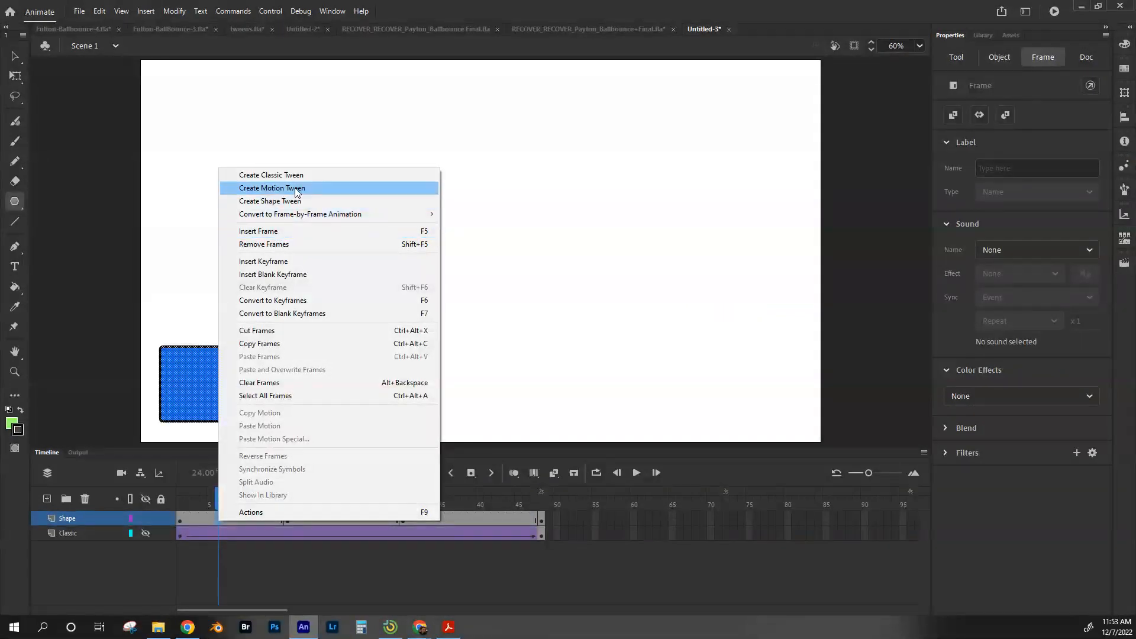
left_click(267, 202)
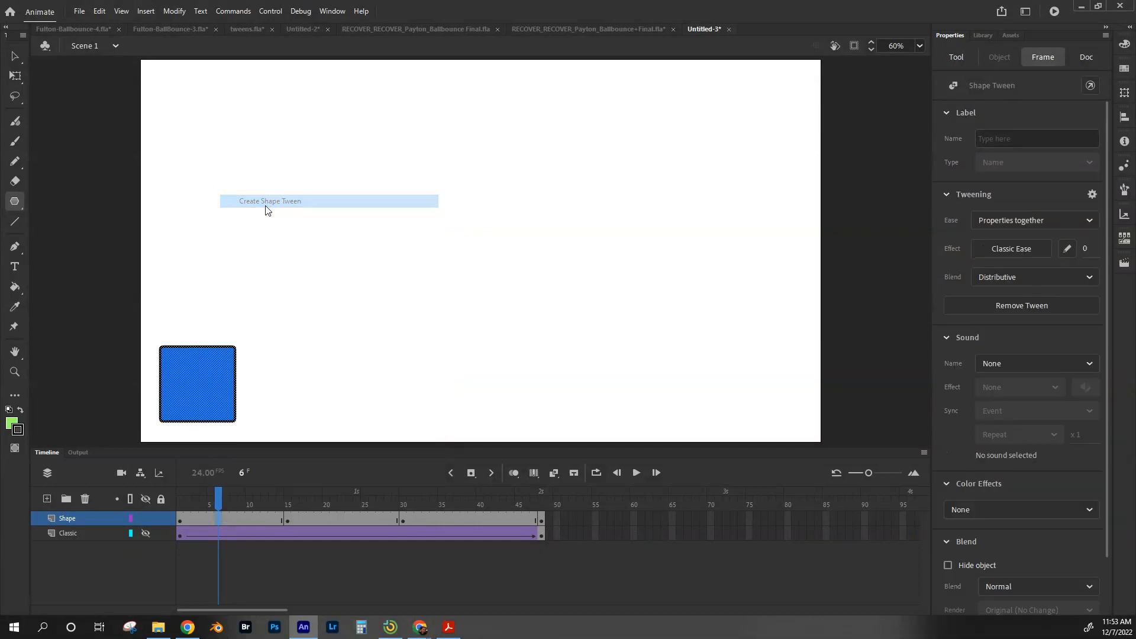
right_click(337, 520)
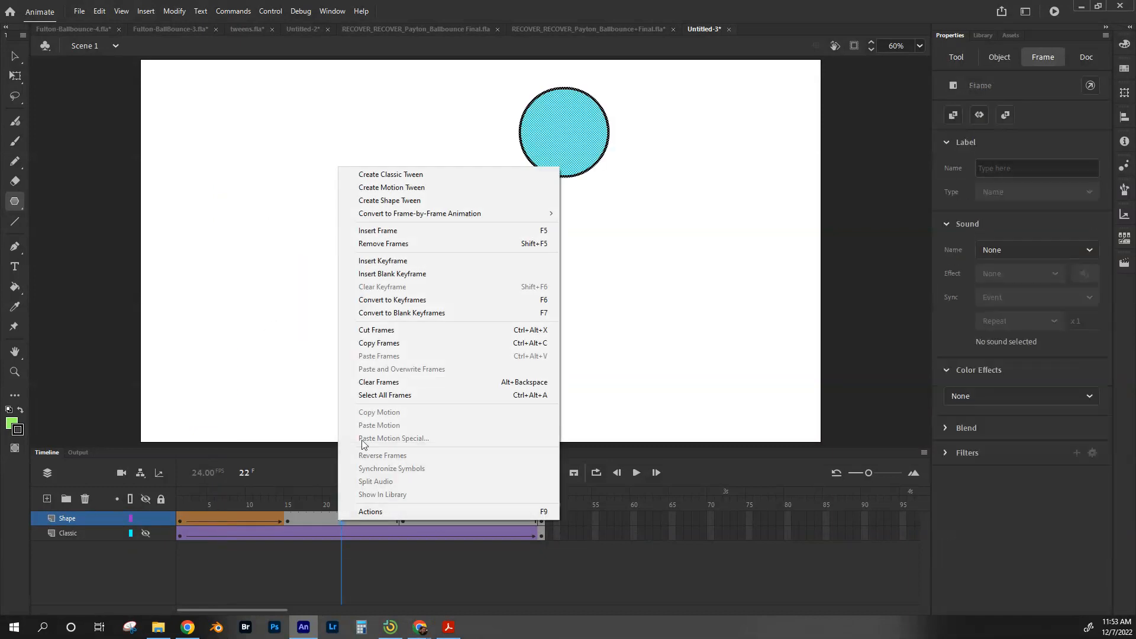
left_click(389, 201)
right_click(465, 515)
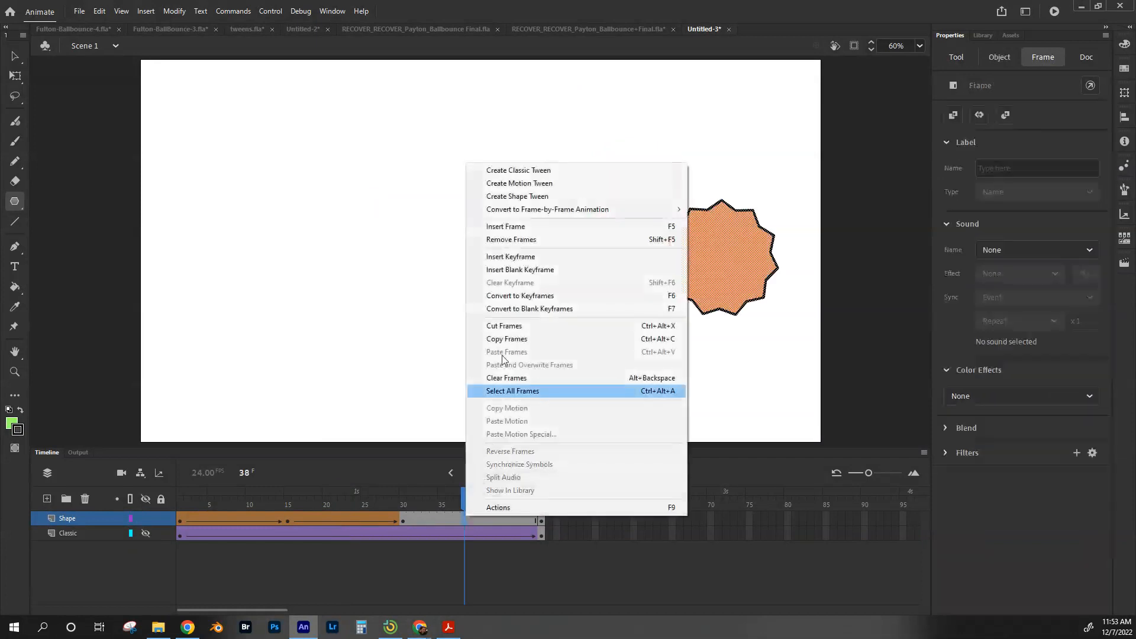
left_click(520, 196)
Step: Scrub through the timeline to preview the shape tween
left_click_drag(477, 496, 182, 491)
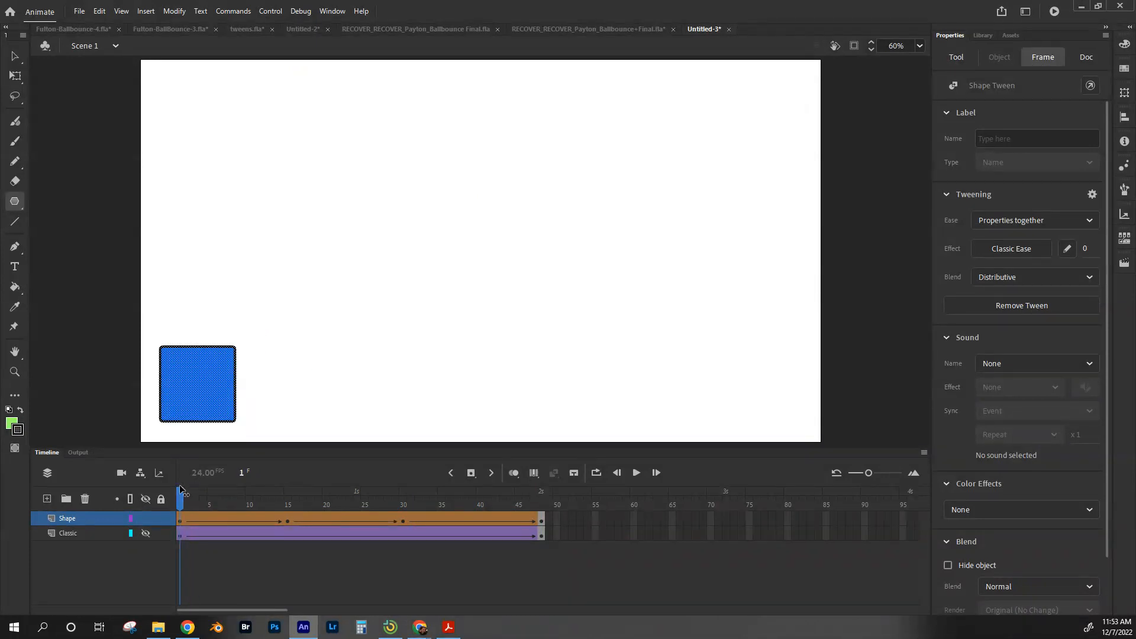
left_click_drag(184, 499, 536, 506)
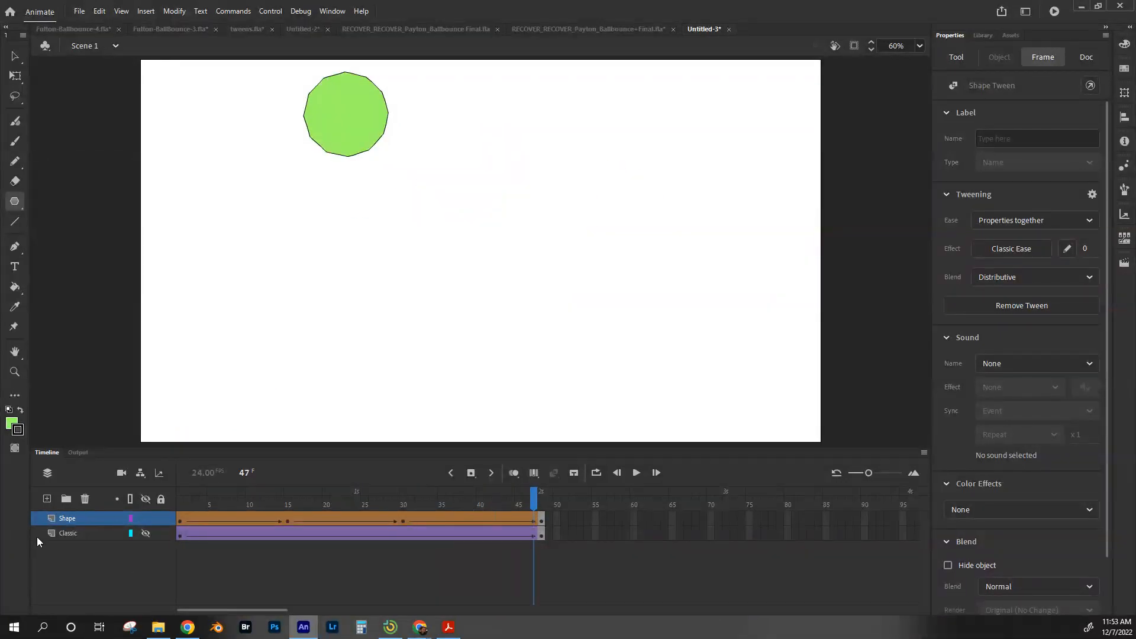
Step: Add a new layer above Shape and name it Motion
left_click(47, 499)
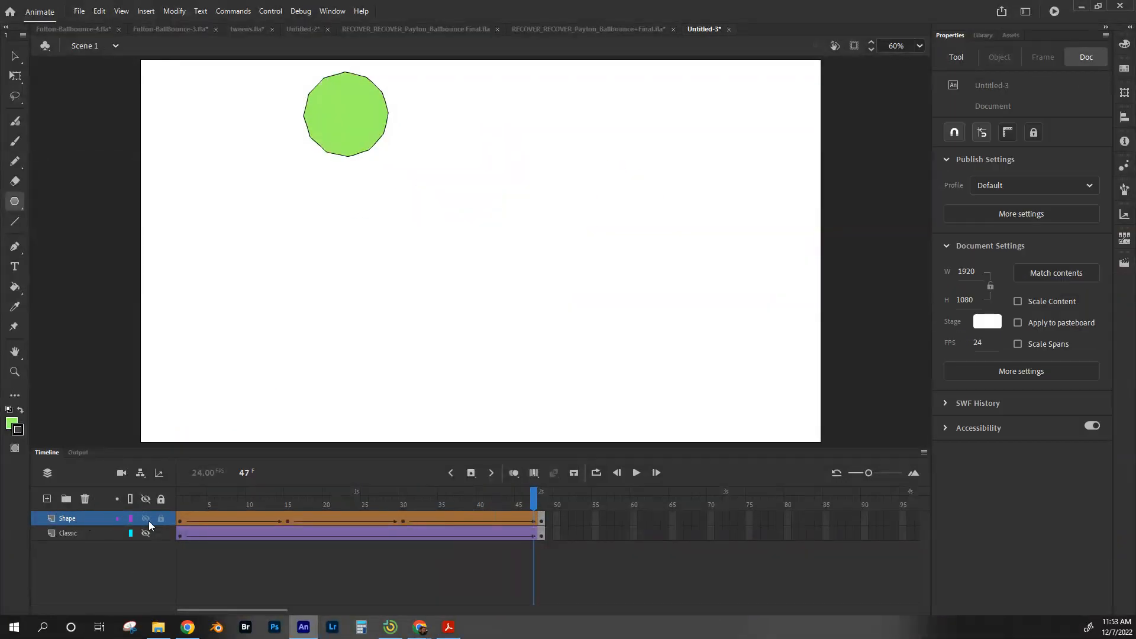
left_click(46, 498)
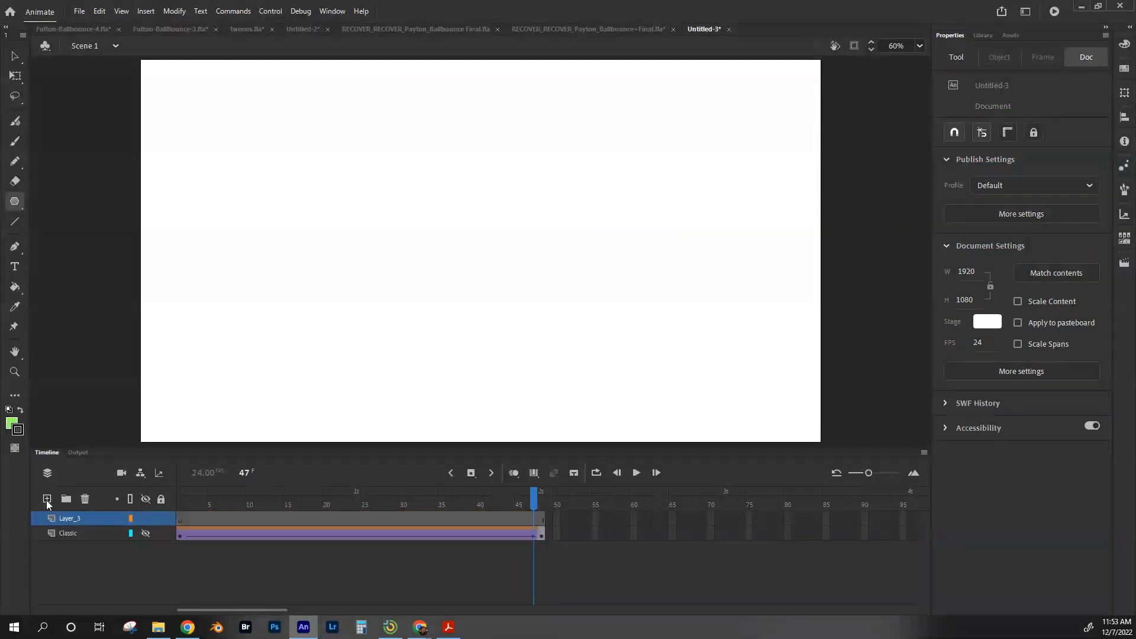
double_click(73, 520)
type("Motion")
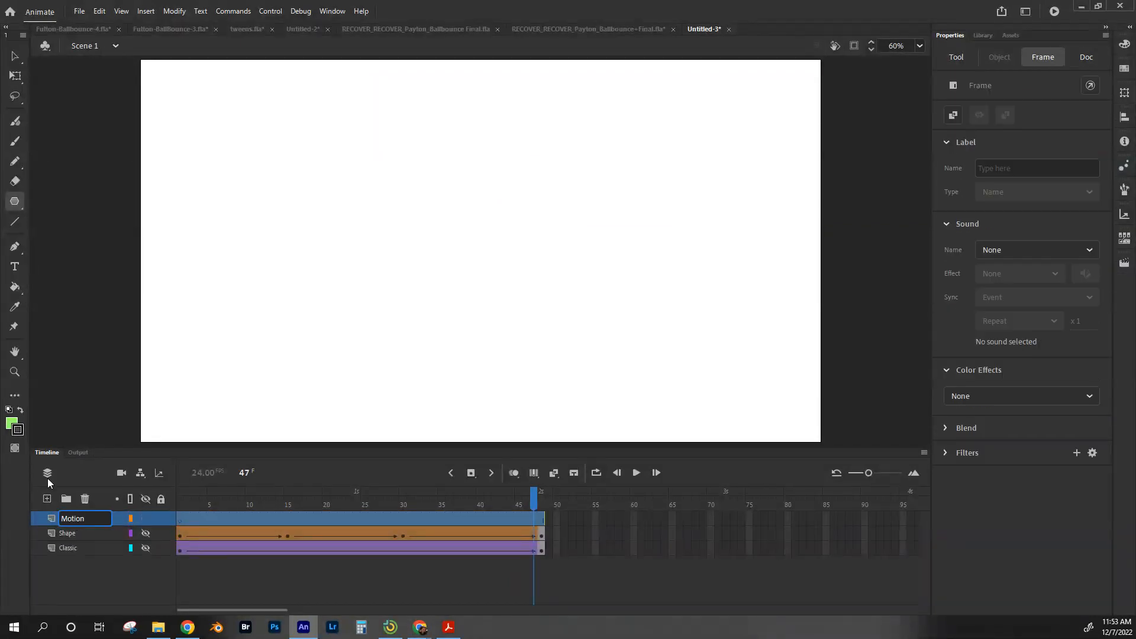
Step: Type the text Motion near the stage's lower-left with the Text tool
left_click(12, 267)
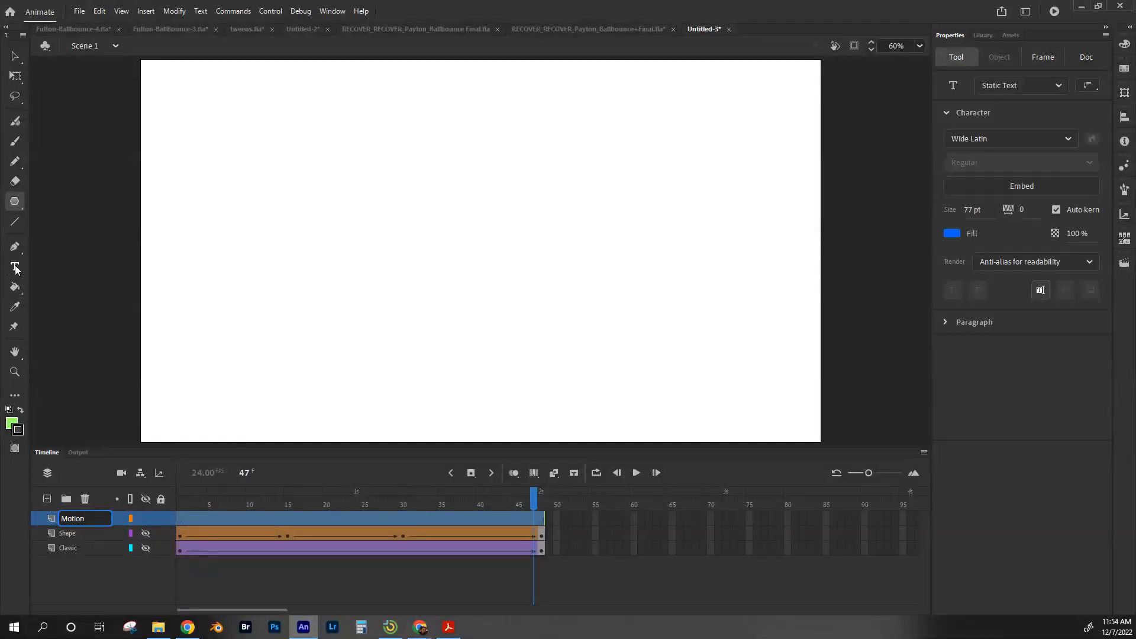
left_click(292, 332)
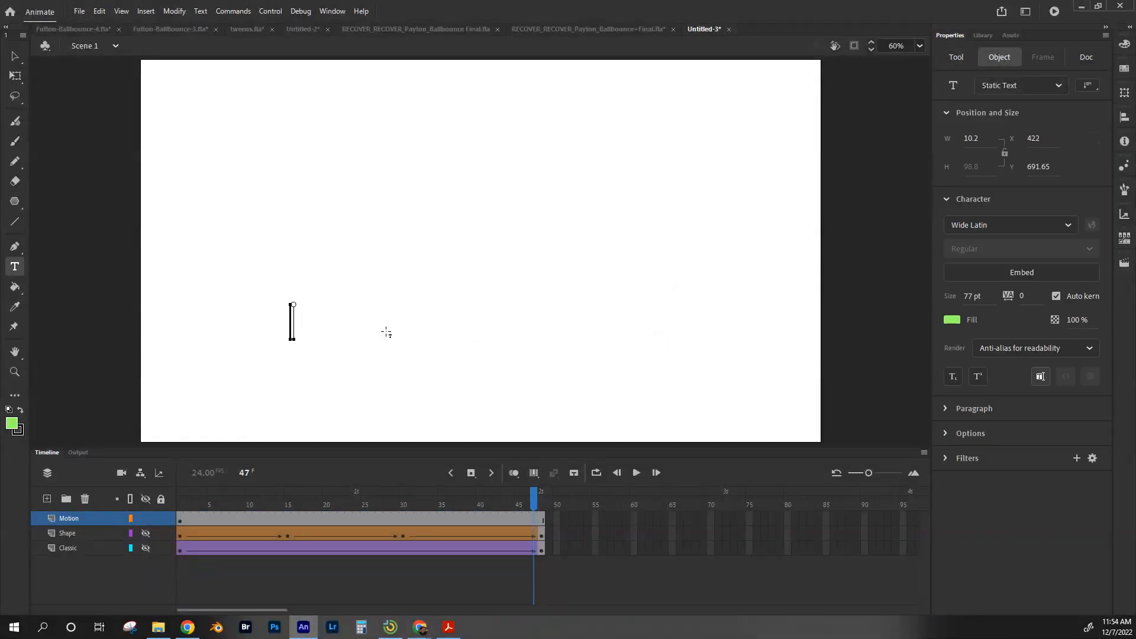
type("Motion")
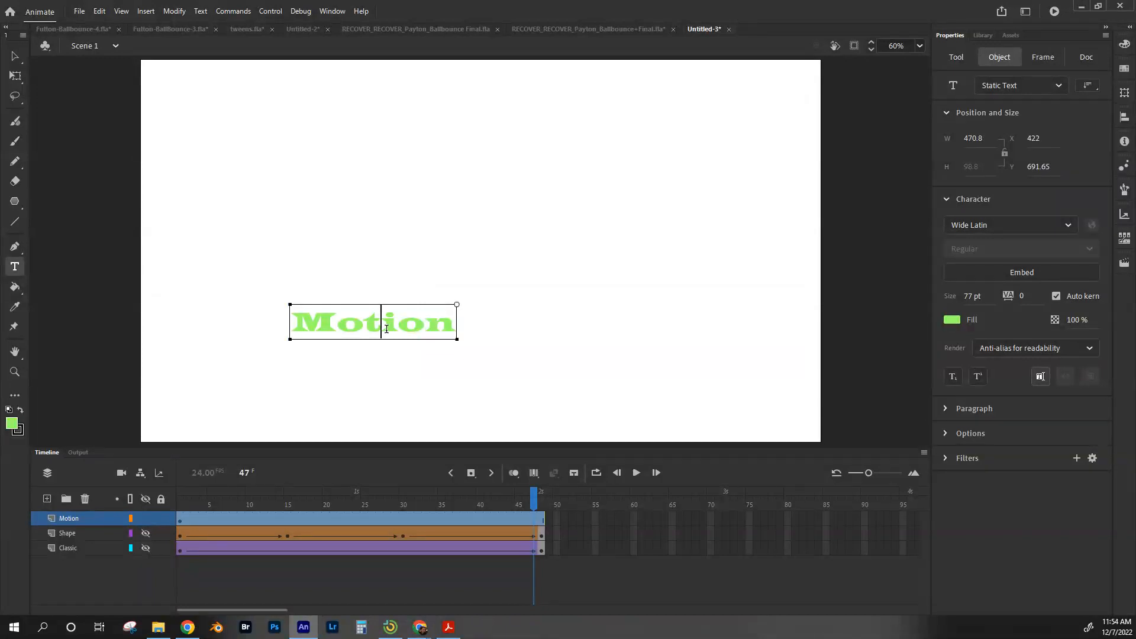
Step: Select the Motion text and change its fill color to blue
double_click(386, 331)
left_click(951, 320)
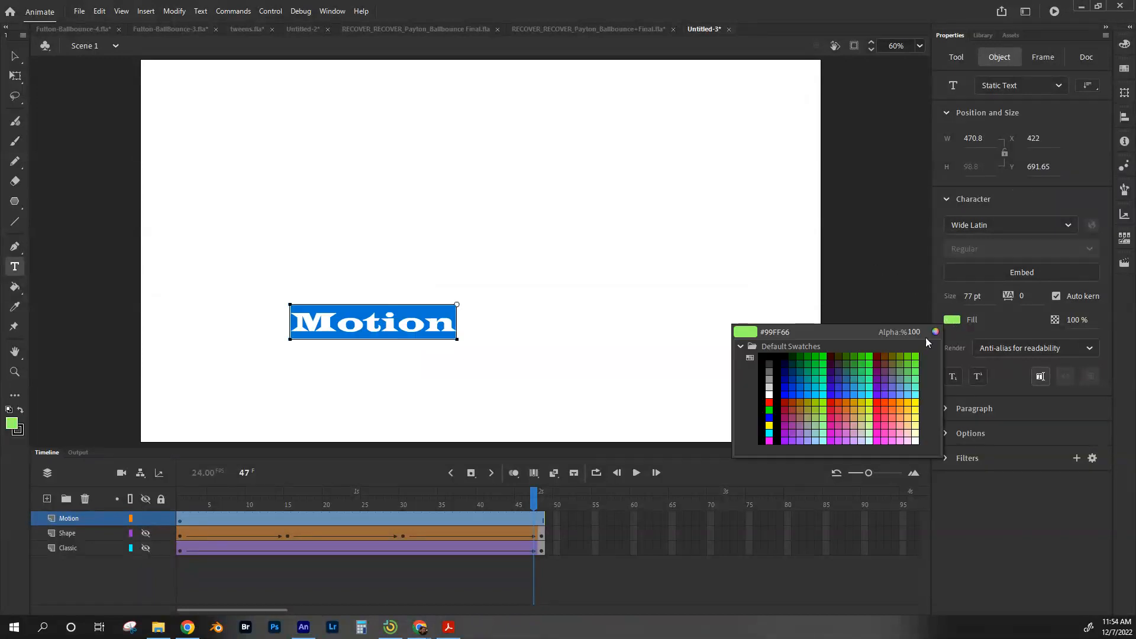
left_click(797, 385)
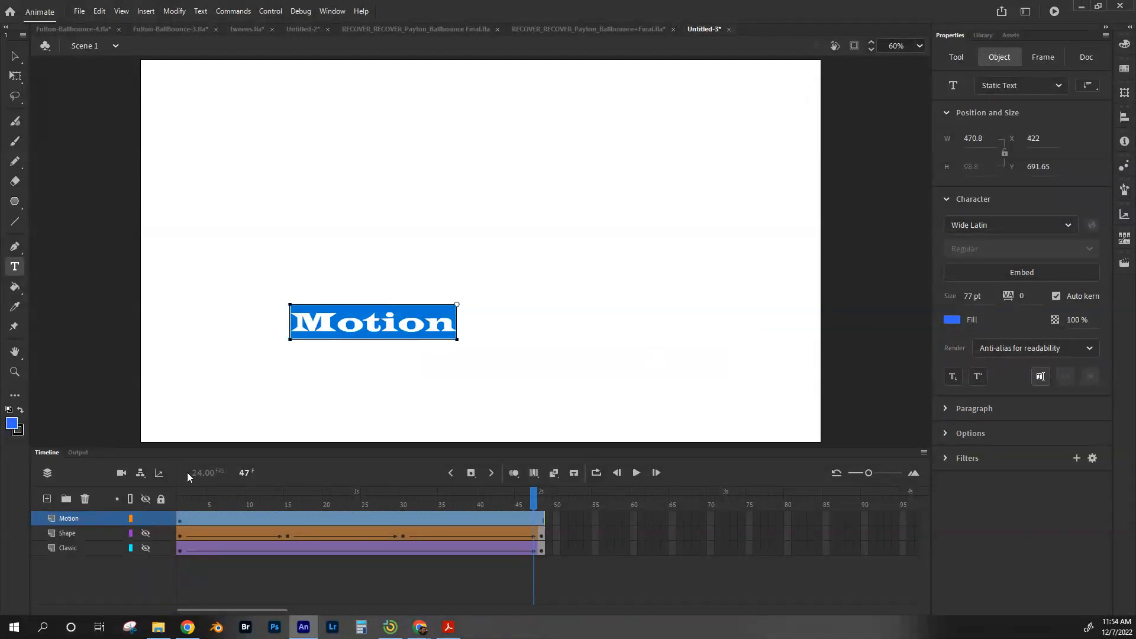
Step: Add a new layer above Motion and name it Guide
left_click(180, 519)
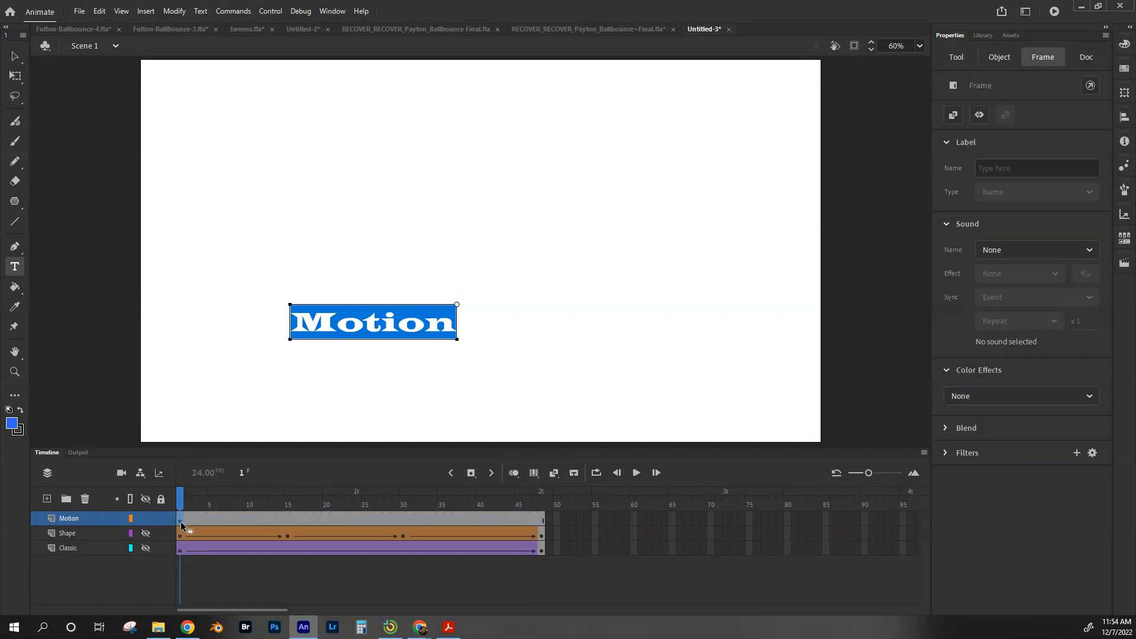
left_click(47, 500)
double_click(74, 516)
type("Guide")
key("Return")
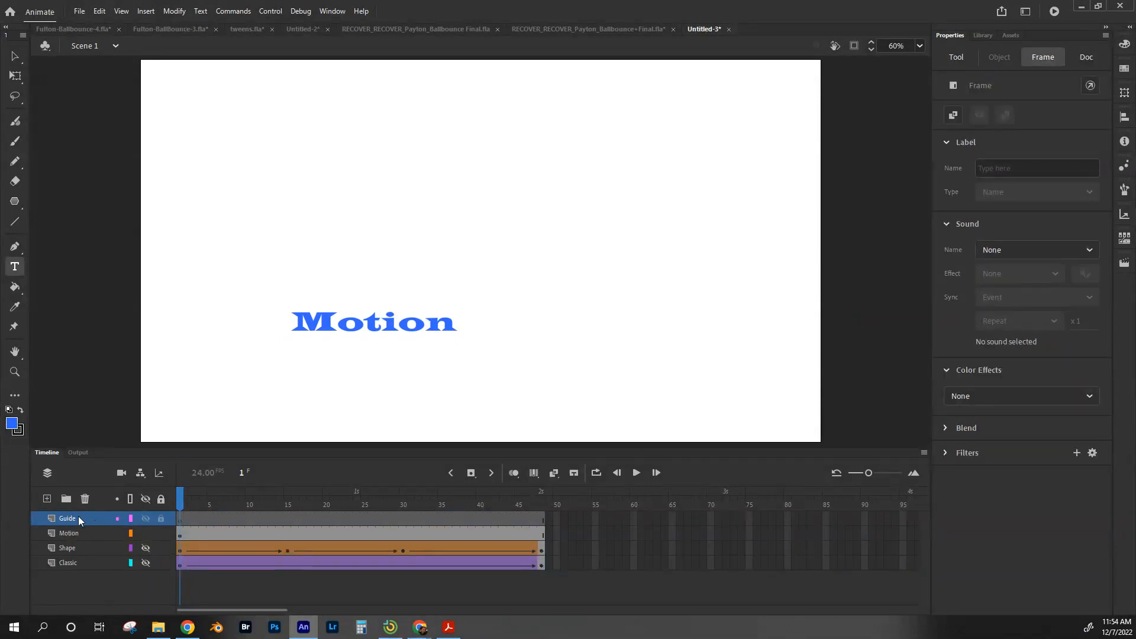
Step: On frame 1 of the Guide layer, draw a looping path across the stage with the Pencil tool
left_click(180, 521)
left_click(16, 163)
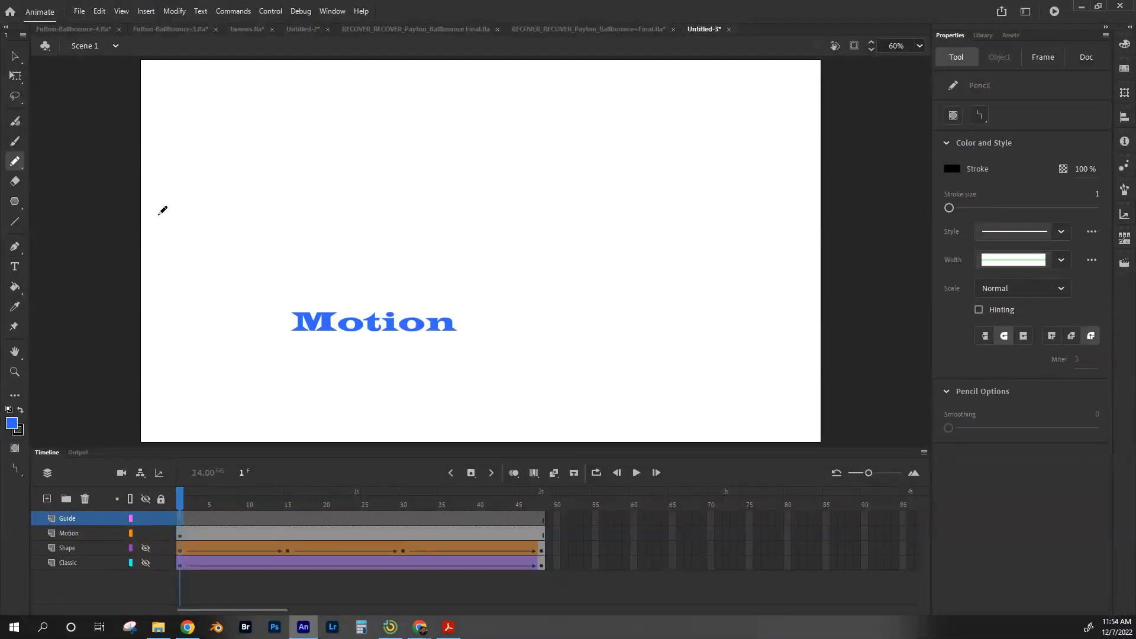
mouse_move(211, 190)
left_mouse_down()
mouse_move(229, 153)
mouse_move(416, 289)
mouse_move(258, 301)
mouse_move(458, 281)
mouse_move(693, 181)
mouse_move(585, 223)
mouse_move(769, 371)
left_mouse_up()
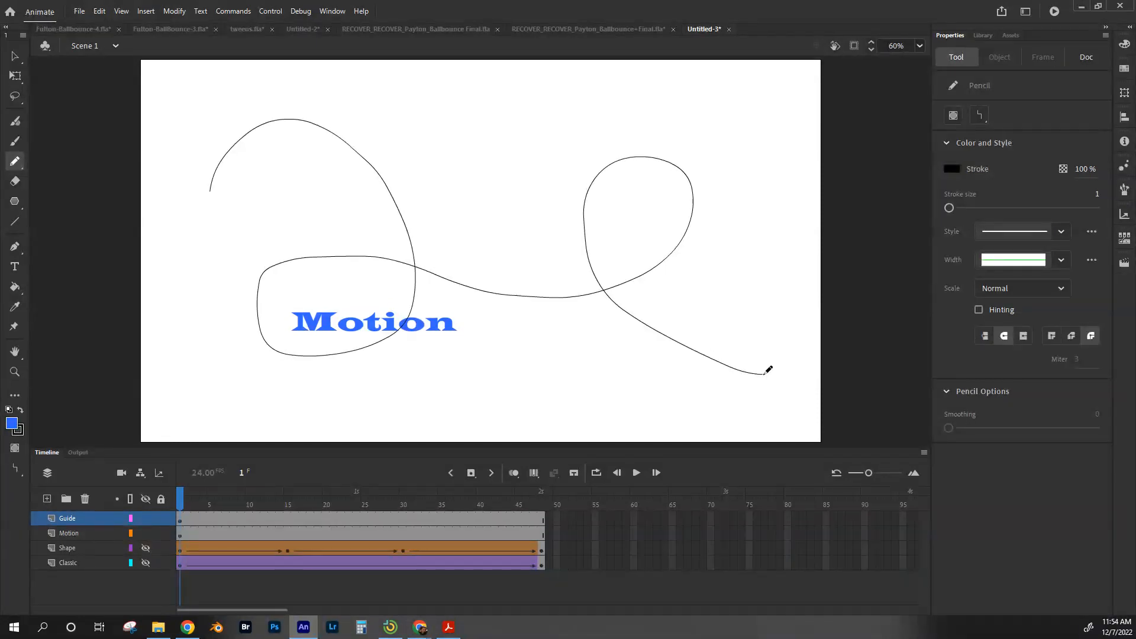
Step: Convert the Guide layer into a guide layer and select the Motion layer
left_click(67, 519)
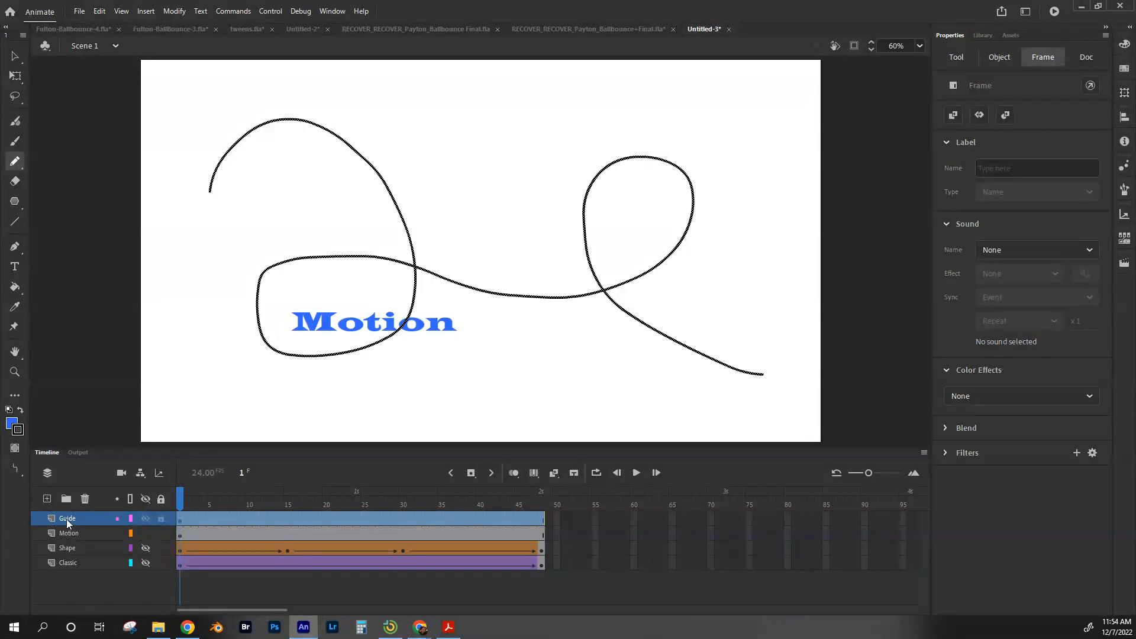
right_click(66, 520)
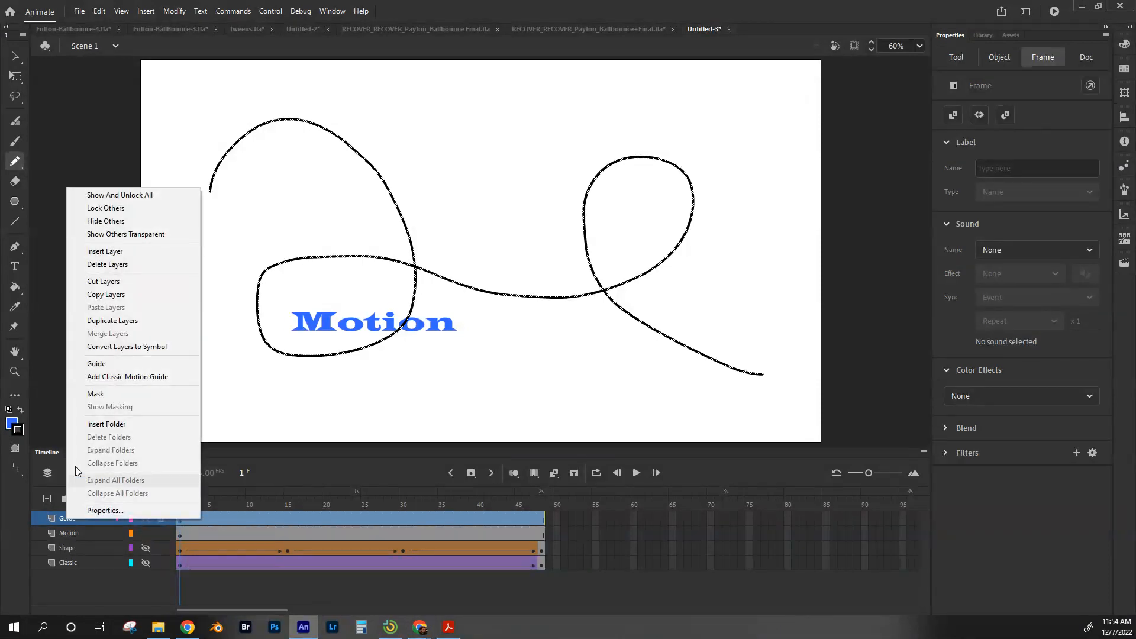
left_click(108, 366)
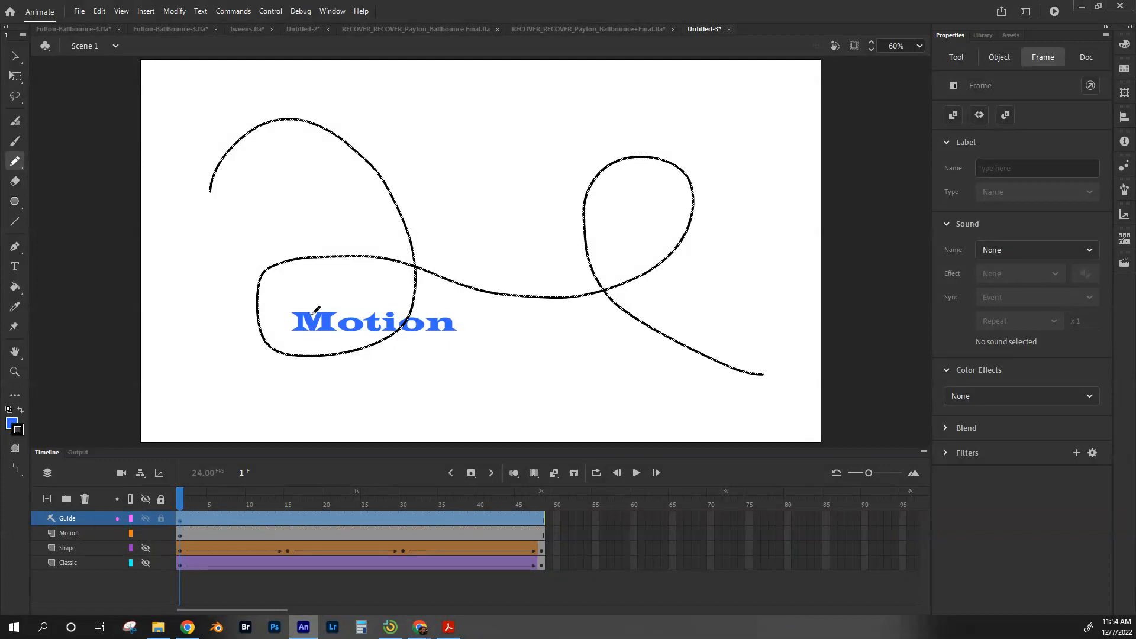
left_click(69, 532)
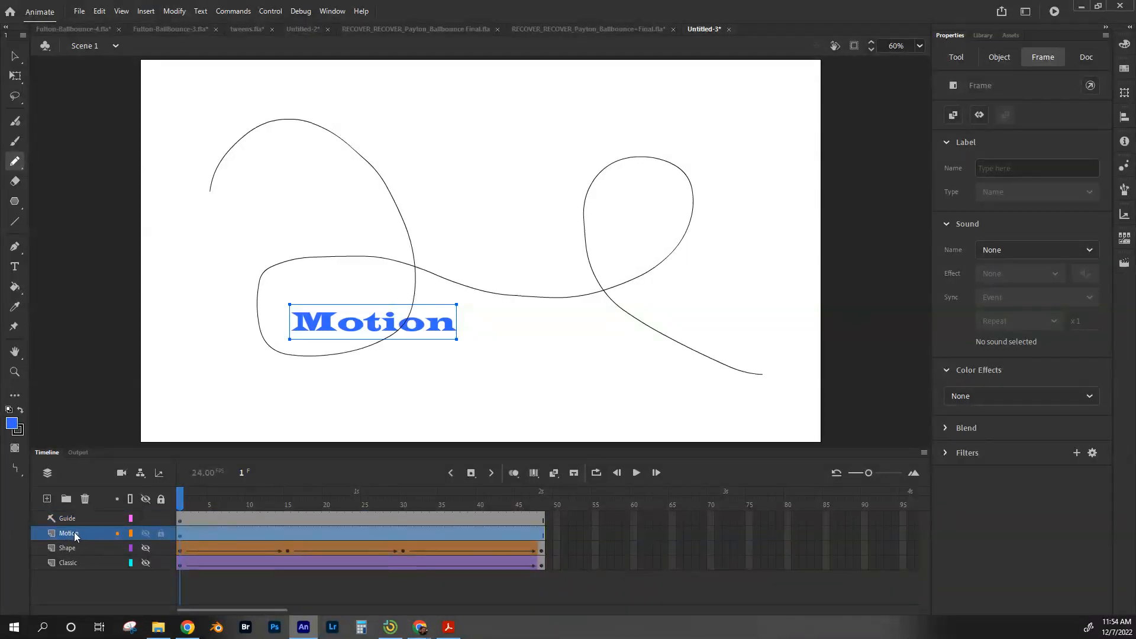
Step: Nest the Motion layer beneath the Guide layer so the guide path controls it
mouse_move(76, 535)
left_mouse_down()
mouse_move(71, 517)
mouse_move(70, 551)
mouse_move(78, 533)
left_mouse_up()
left_click_drag(76, 531, 60, 520)
left_click(15, 56)
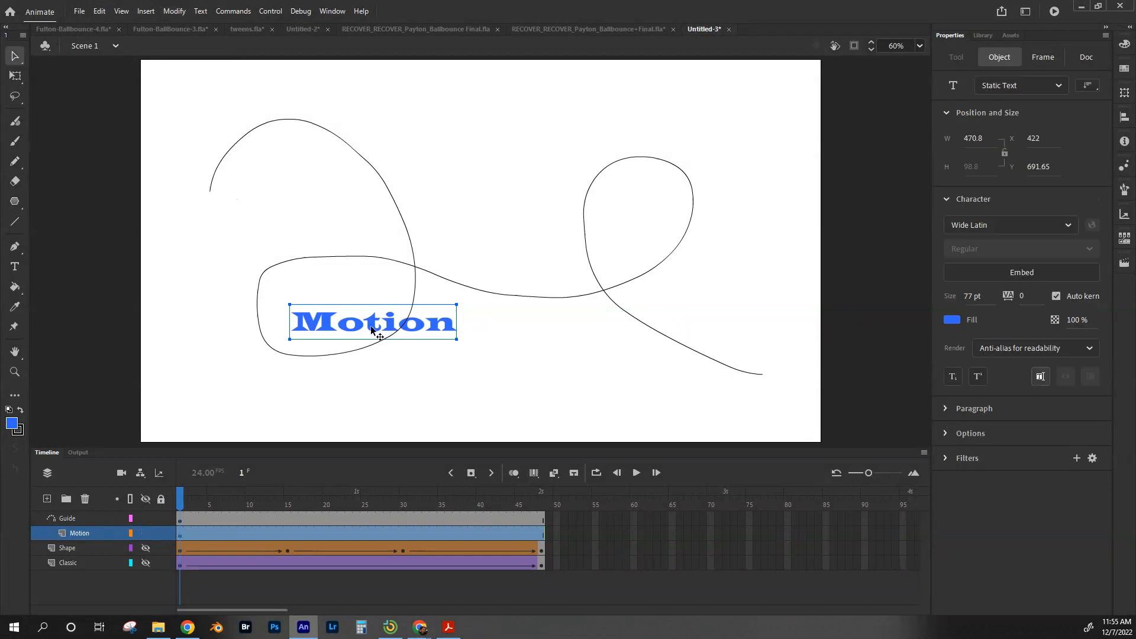
Step: Snap the Motion text onto the start of the guide path and create a classic tween on the Motion layer, converting it to a symbol
left_click_drag(419, 336, 254, 198)
left_click(181, 536)
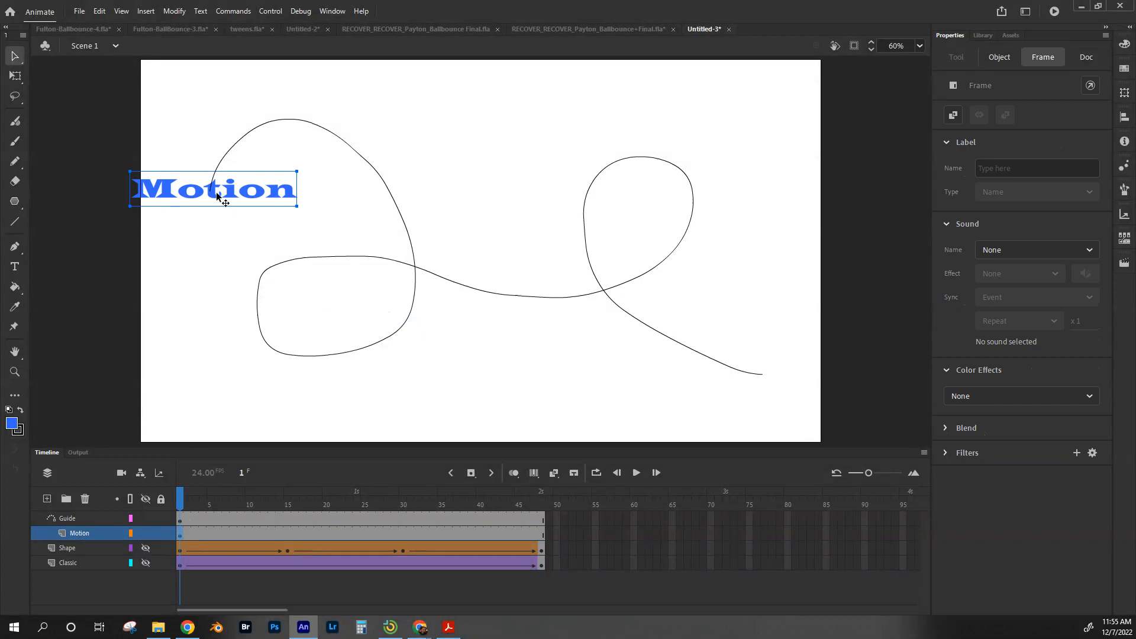
left_click(147, 12)
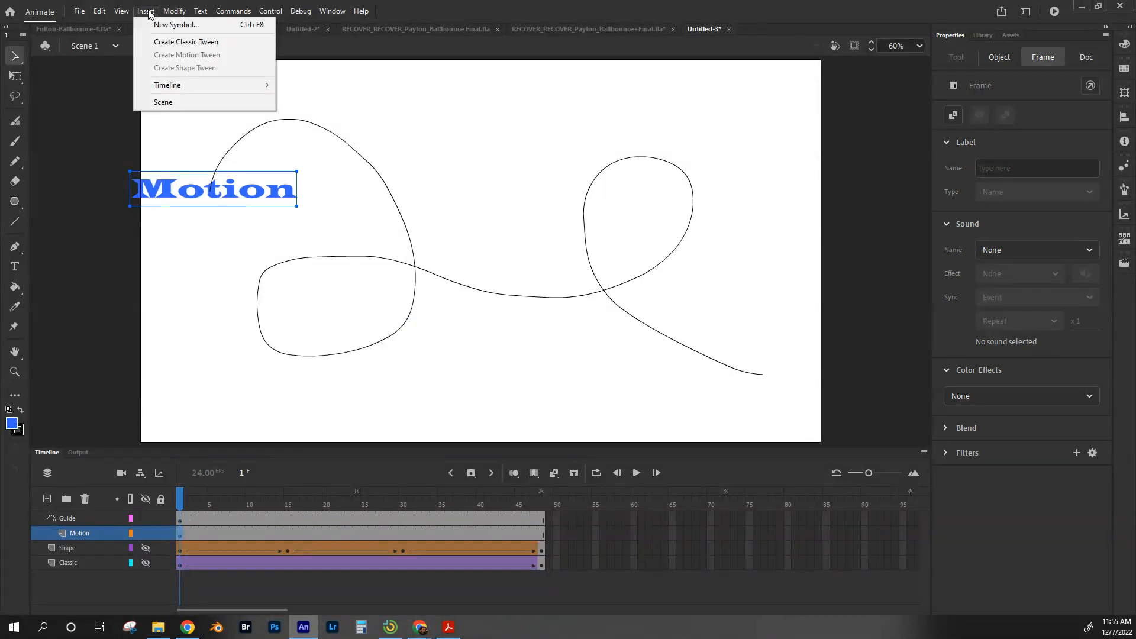
left_click(165, 45)
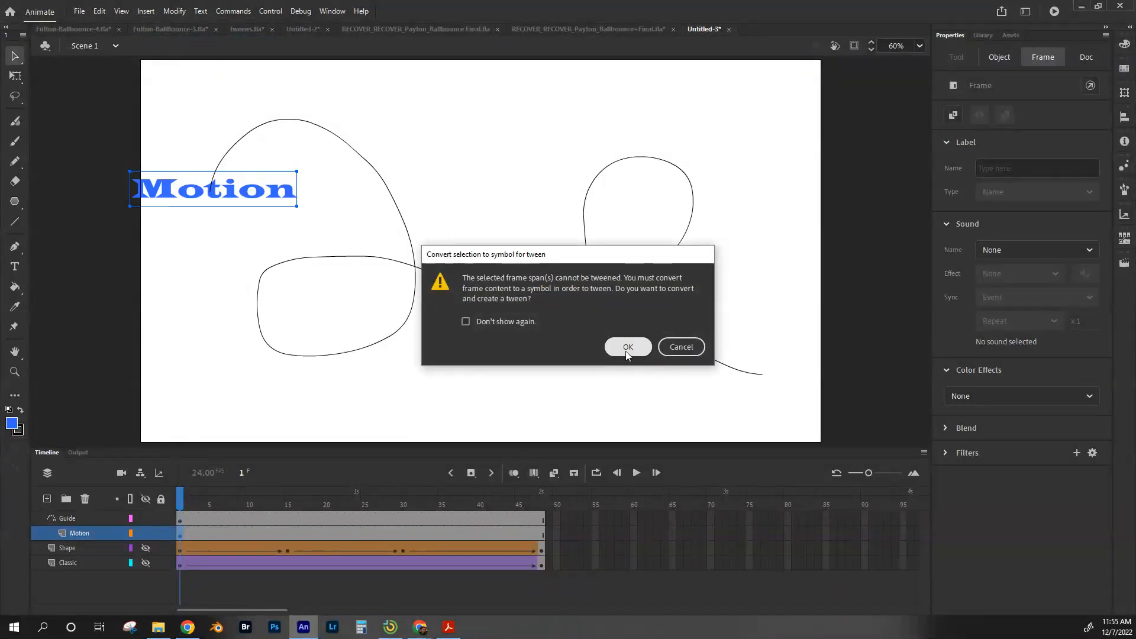
left_click(627, 350)
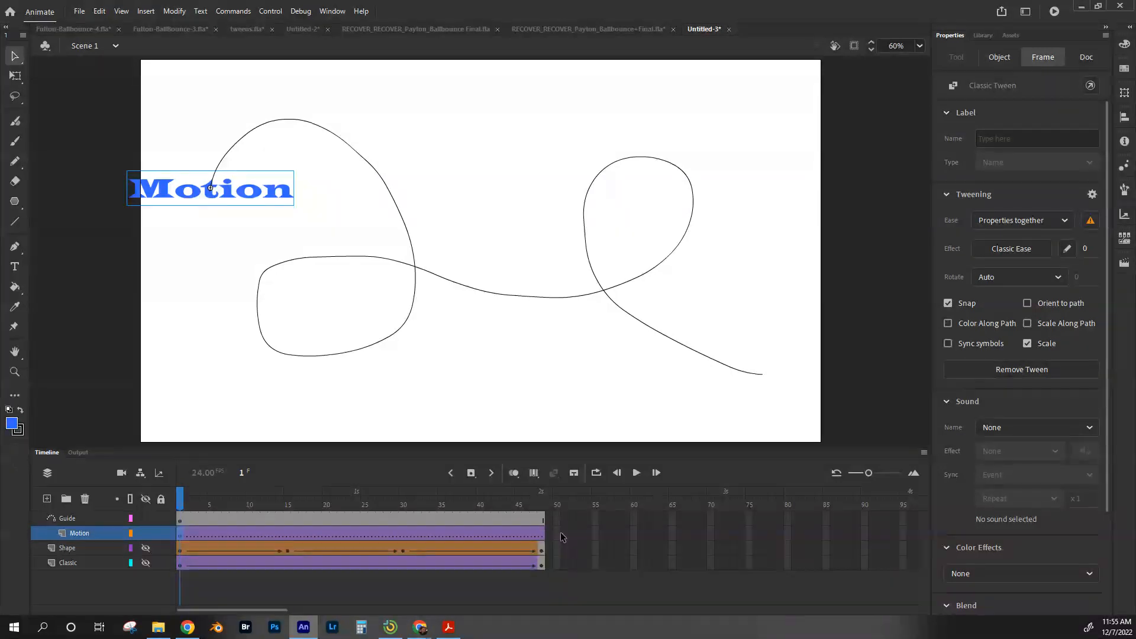
Step: Add a keyframe at frame 48 on the Motion layer and snap the text to the end of the guide path, scrubbing back to preview
left_click(541, 537)
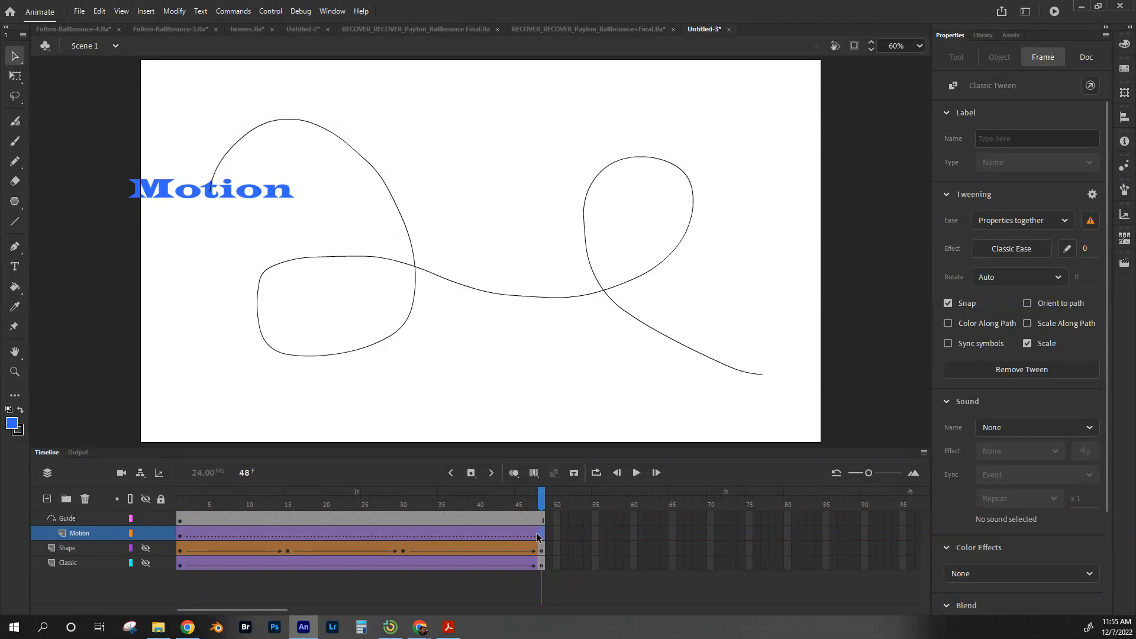
key("F6")
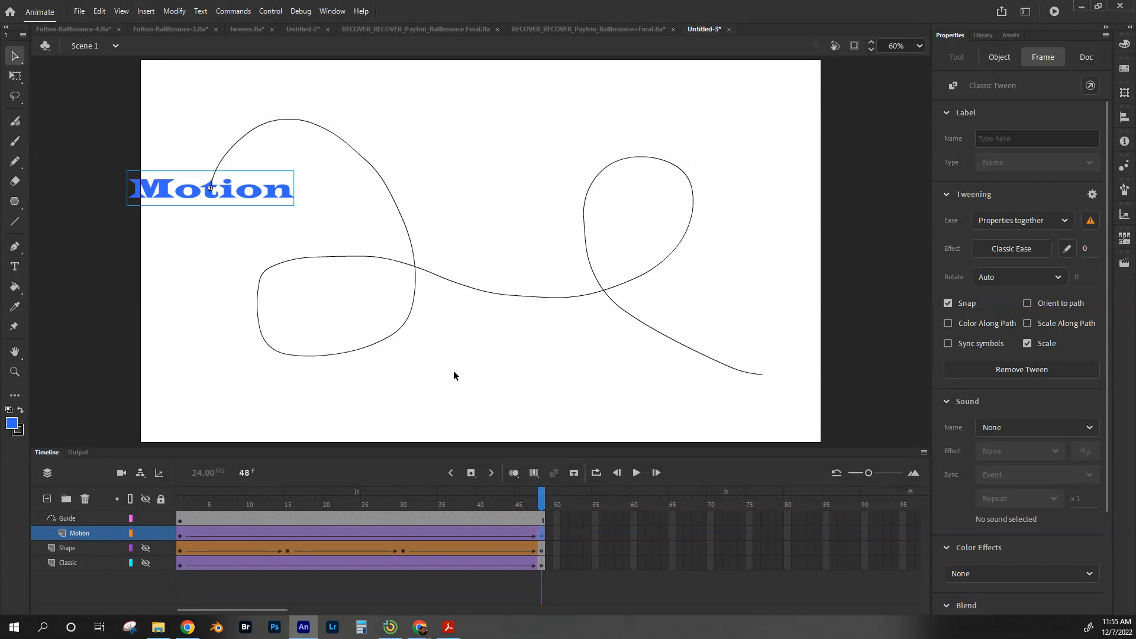
left_click_drag(247, 192, 796, 380)
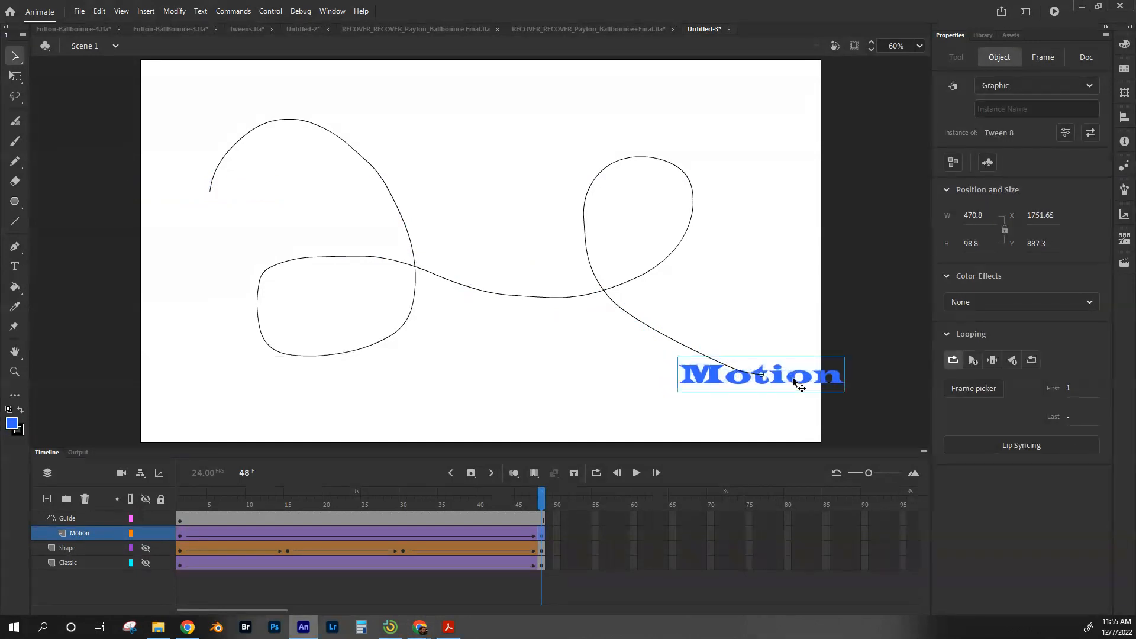
left_click_drag(540, 504, 236, 497)
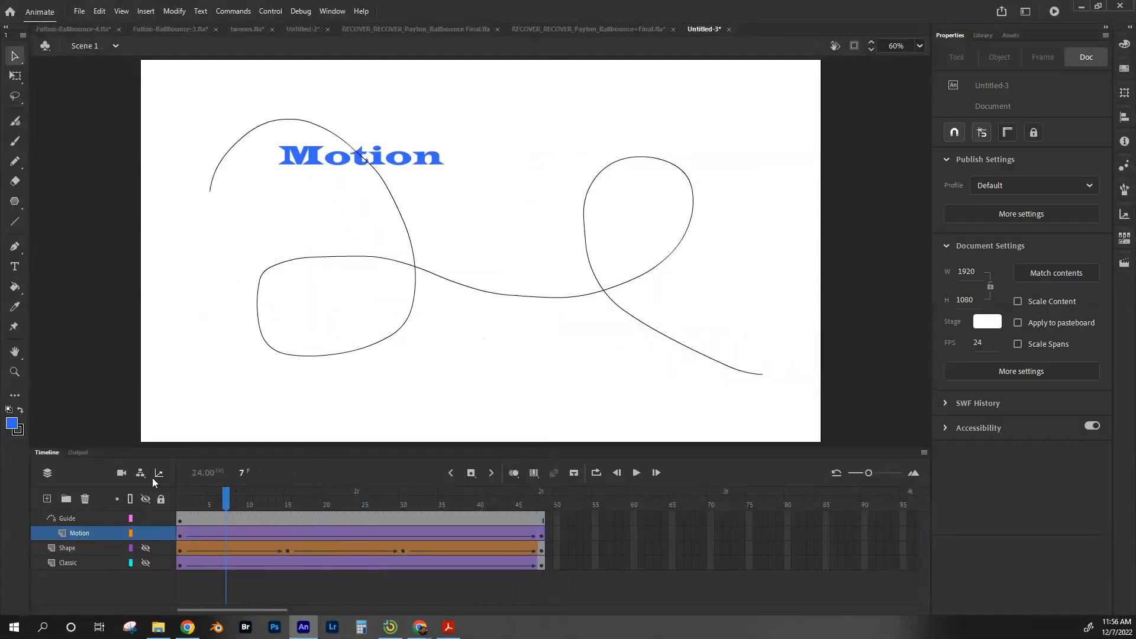